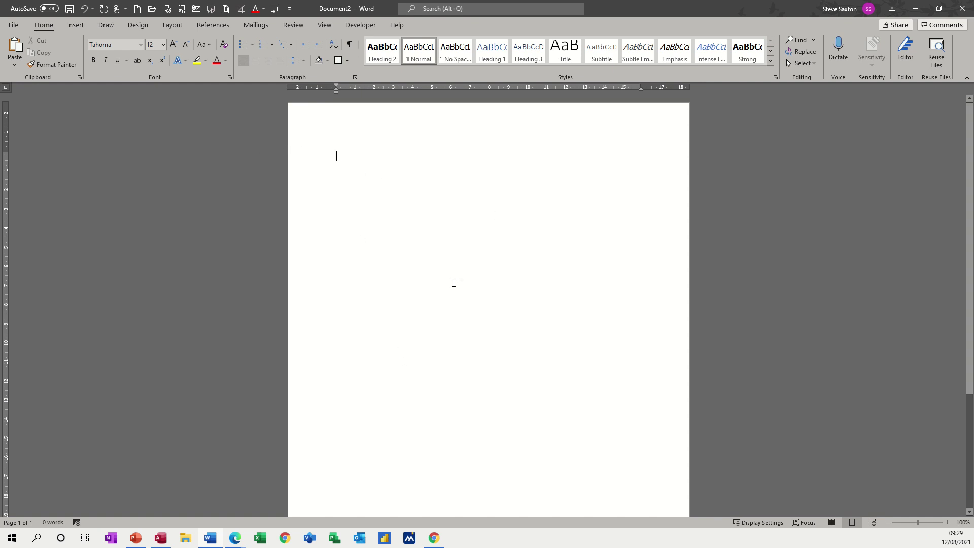
- Make the blank document a Letters mail merge and bring up the Select Recipients choices
{"action": "left_click", "coordinate": [250, 27]}
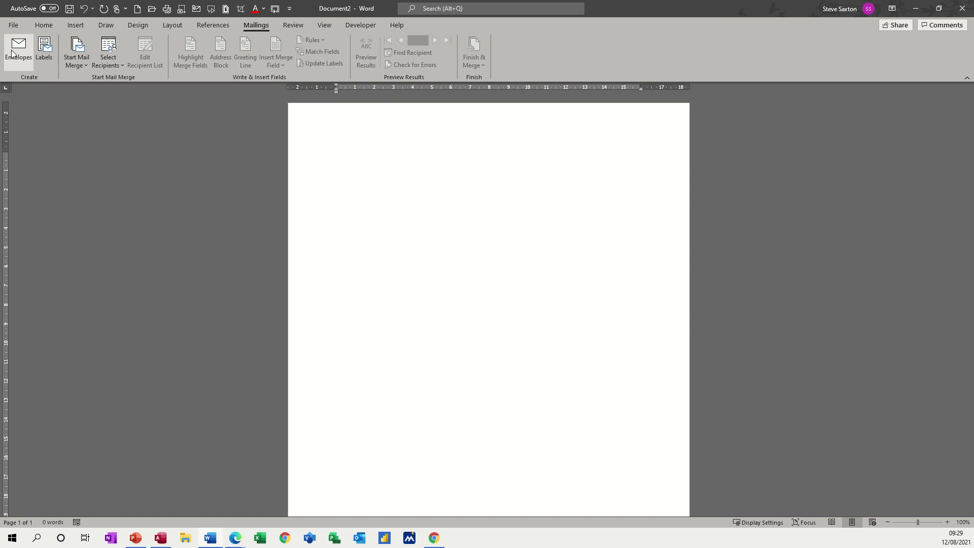
{"action": "left_click", "coordinate": [82, 68]}
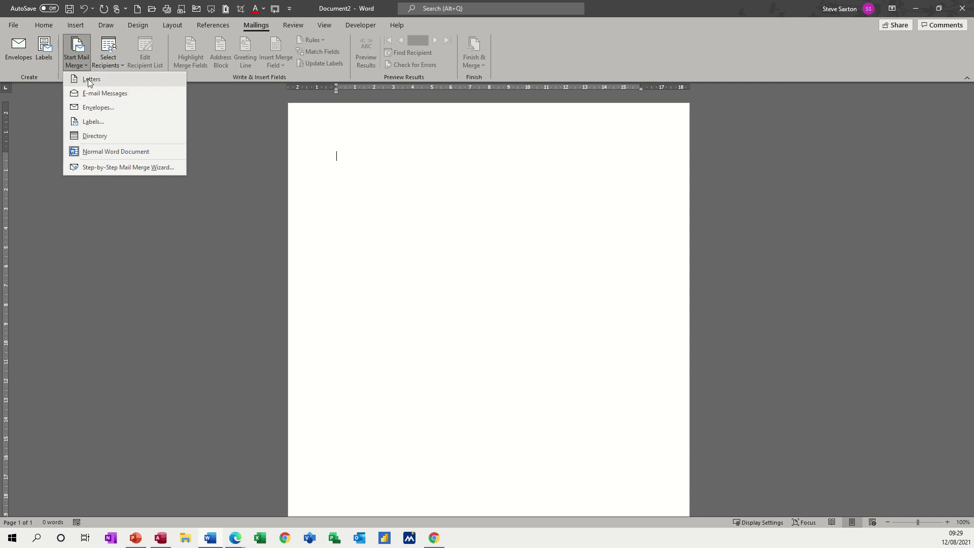
{"action": "left_click", "coordinate": [88, 82]}
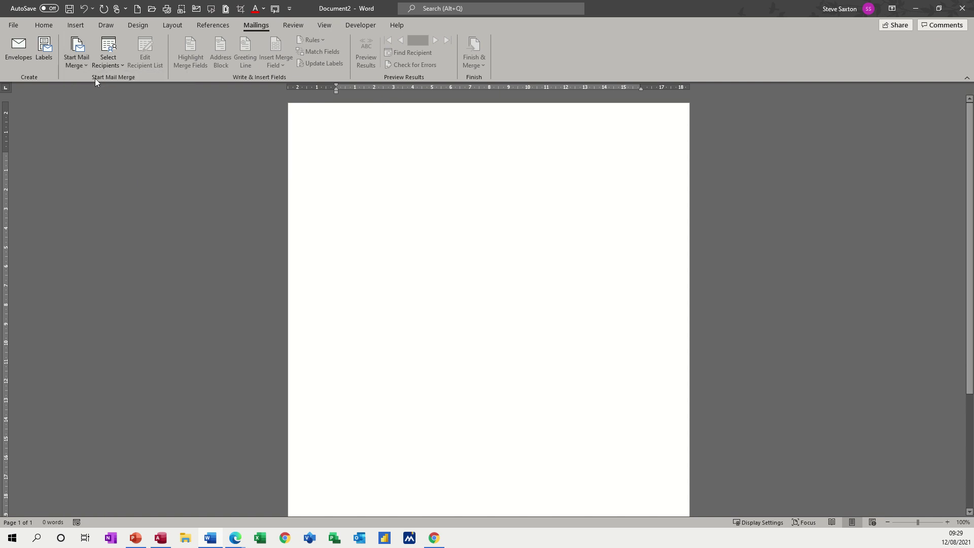
{"action": "left_click", "coordinate": [115, 68]}
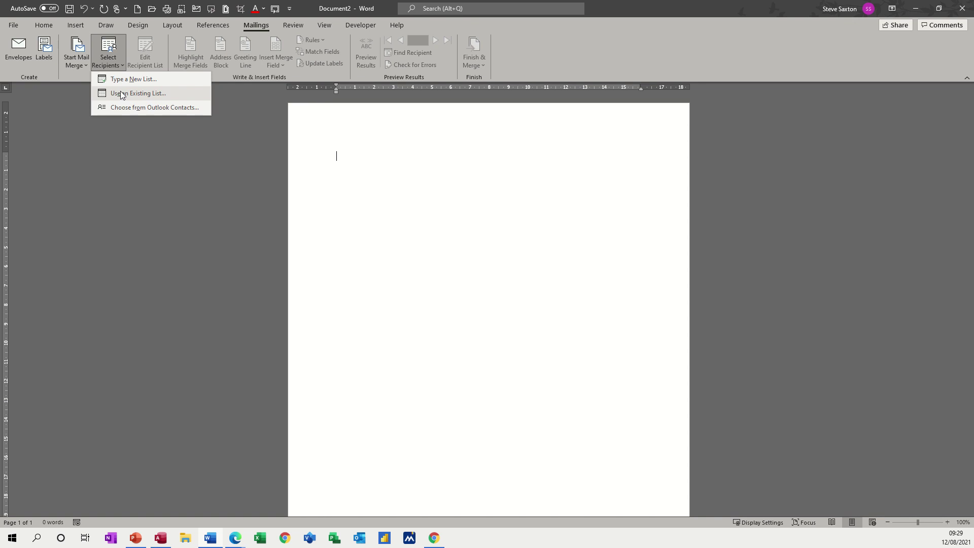
- Use the TblAddressDetails table in Examples > Access 2018 > CompanyRecords.accdb as the recipient list
{"action": "left_click", "coordinate": [124, 95]}
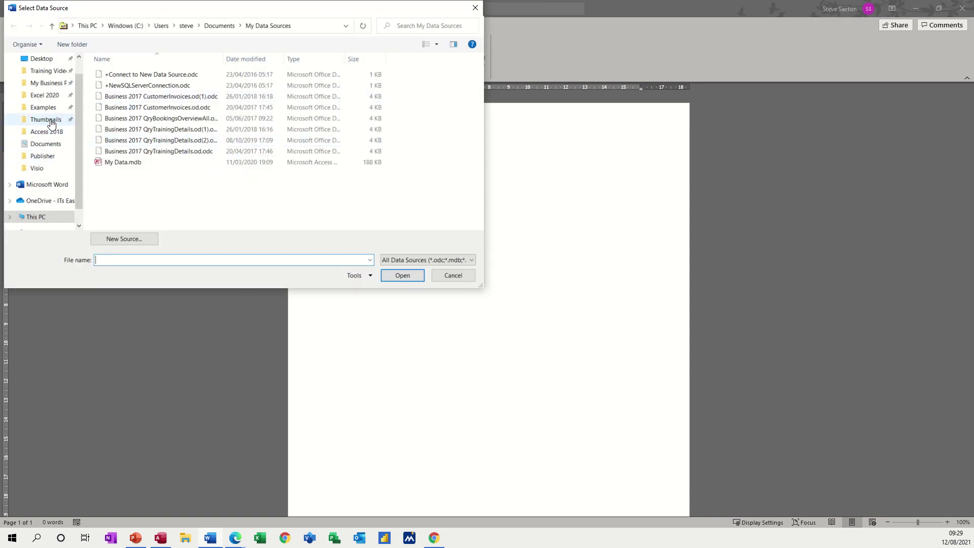
{"action": "left_click", "coordinate": [44, 107]}
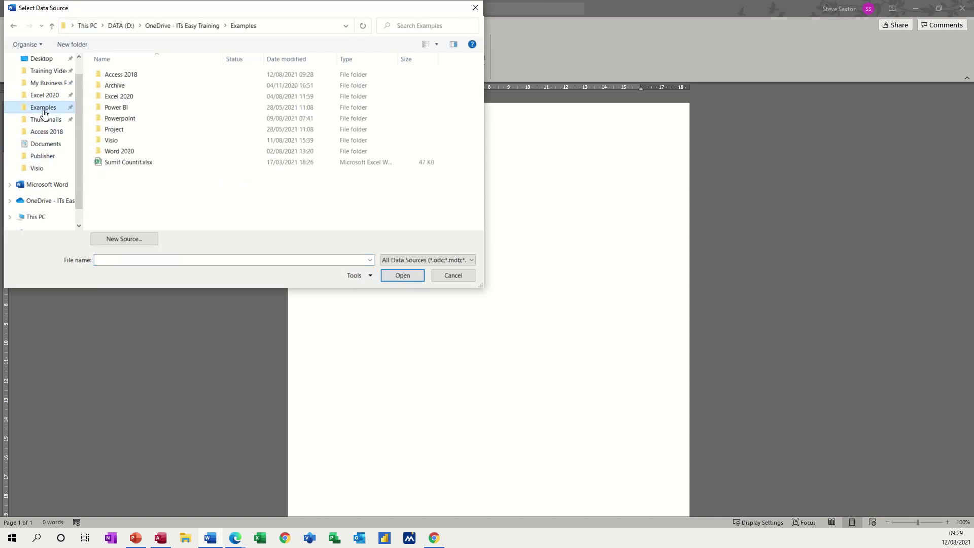
{"action": "double_click", "coordinate": [114, 74]}
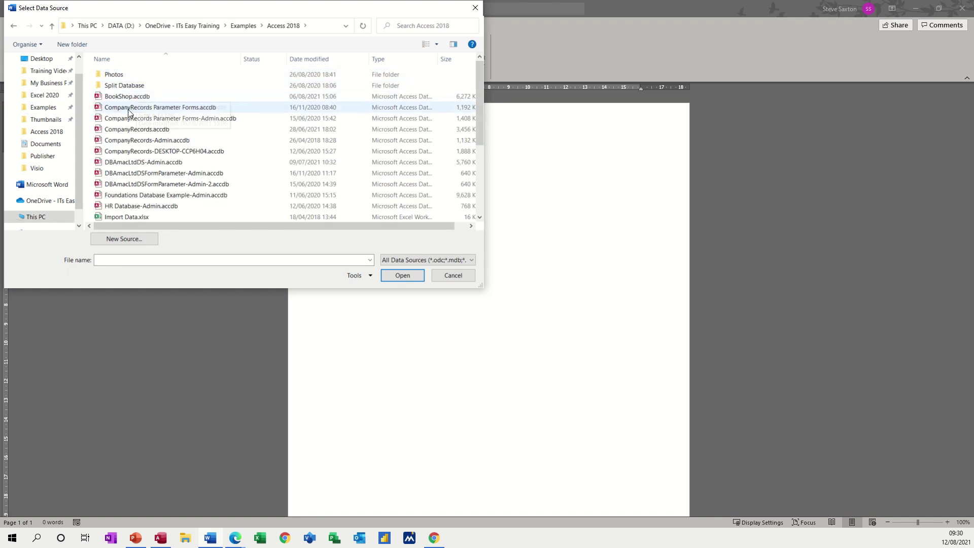
{"action": "left_click", "coordinate": [124, 131]}
{"action": "double_click", "coordinate": [124, 131]}
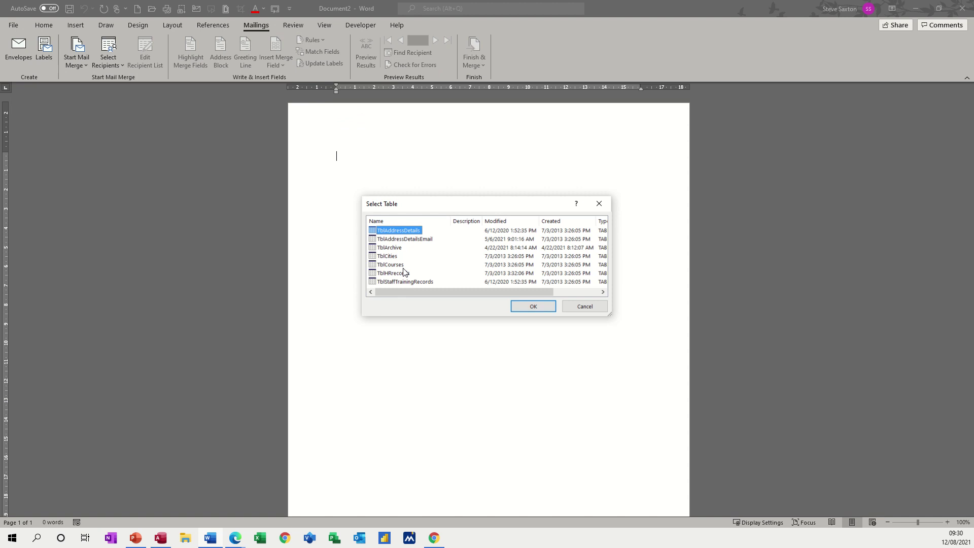
{"action": "double_click", "coordinate": [376, 231]}
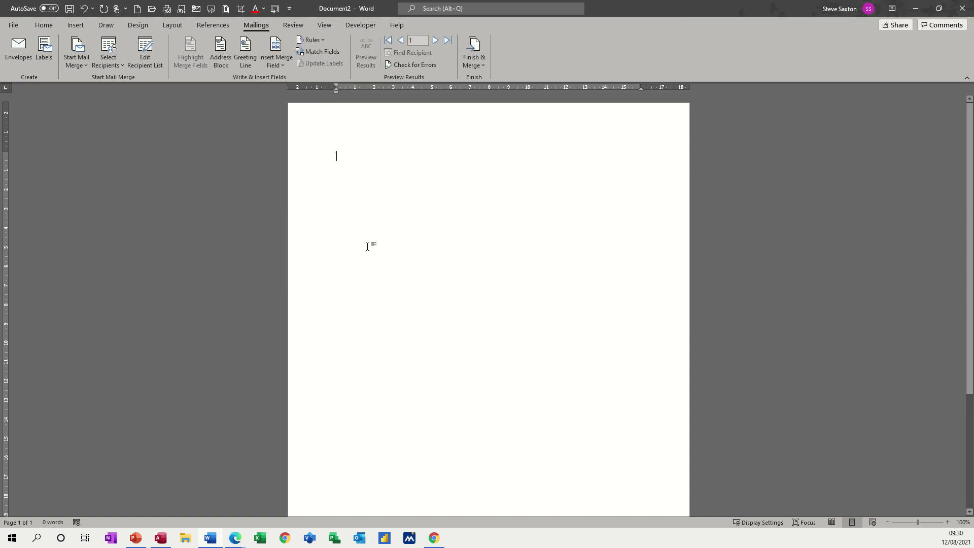
- Open the Mail Merge Recipients list and its Filter and Sort settings
{"action": "left_click", "coordinate": [144, 54]}
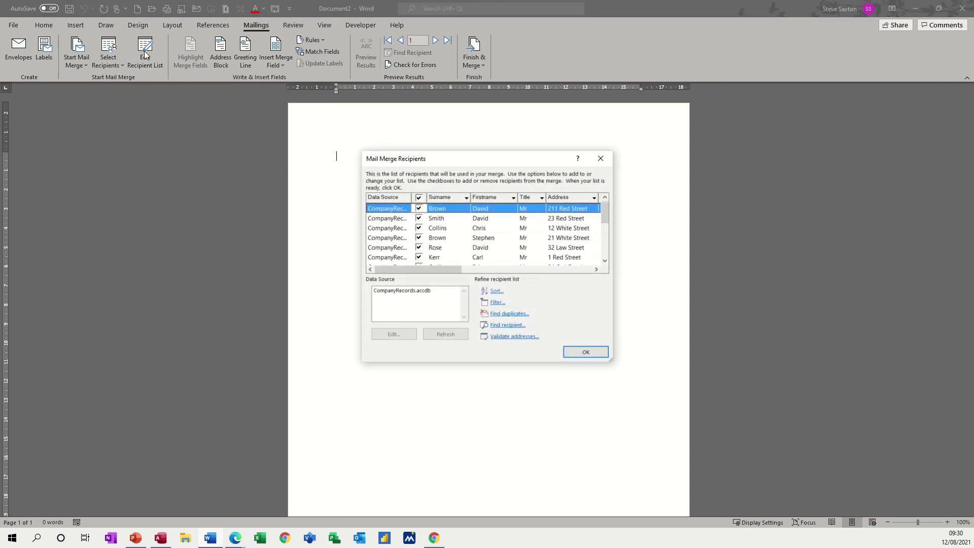
{"action": "mouse_move", "coordinate": [426, 267]}
{"action": "left_mouse_down"}
{"action": "mouse_move", "coordinate": [529, 279]}
{"action": "mouse_move", "coordinate": [436, 278]}
{"action": "left_mouse_up"}
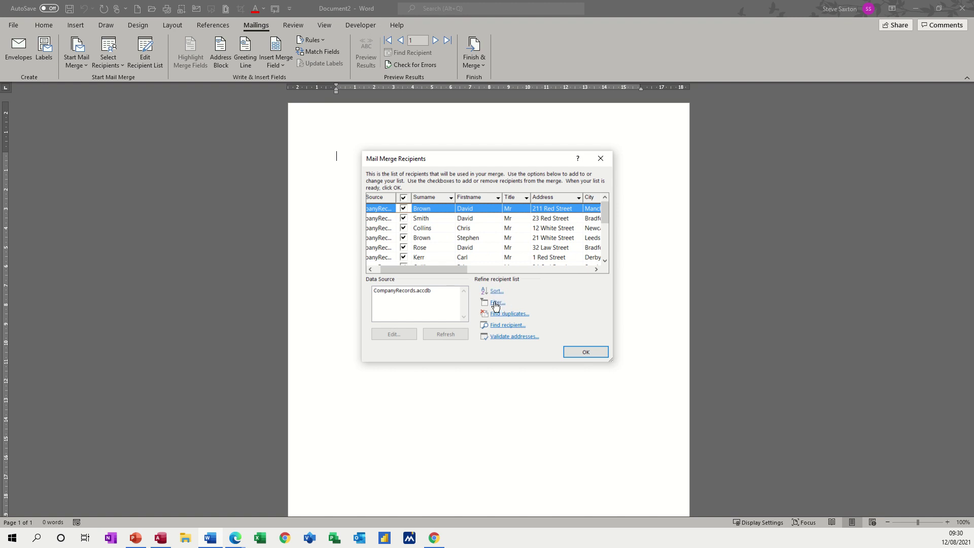
{"action": "left_click", "coordinate": [496, 304]}
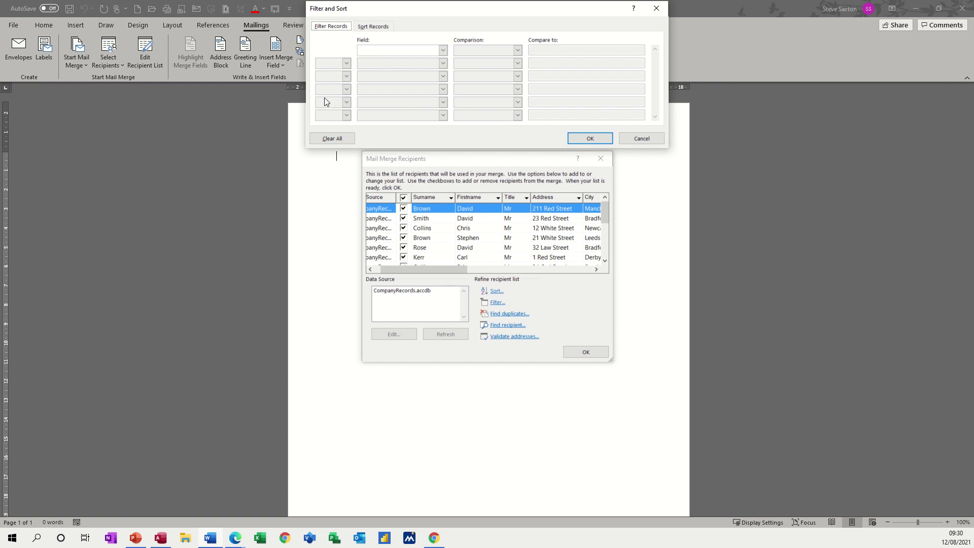
- Filter recipients to City Equal to Leeds, leaving four people in the list
{"action": "left_click", "coordinate": [443, 51]}
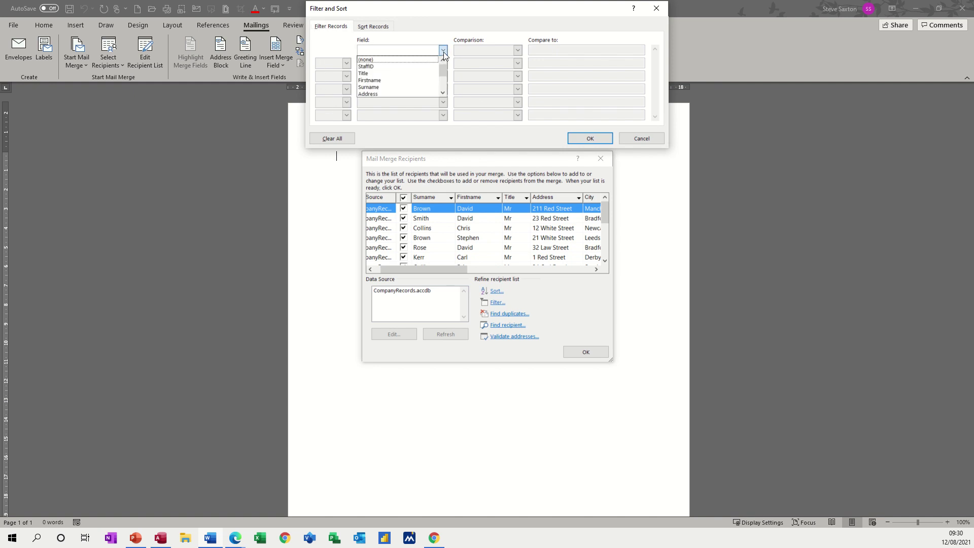
{"action": "scroll", "coordinate": [387, 93], "scroll_direction": "down", "scroll_amount": 1}
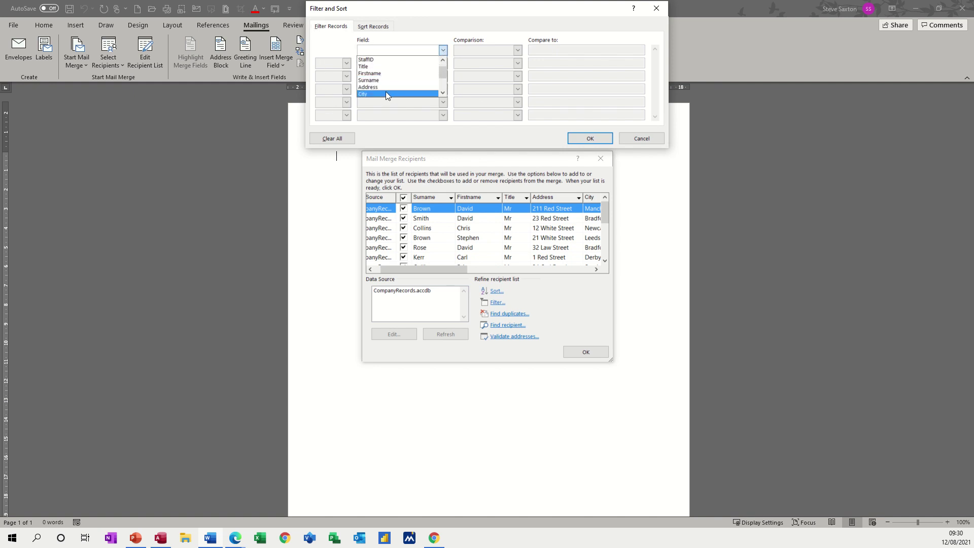
{"action": "left_click", "coordinate": [384, 93]}
{"action": "left_click", "coordinate": [516, 52]}
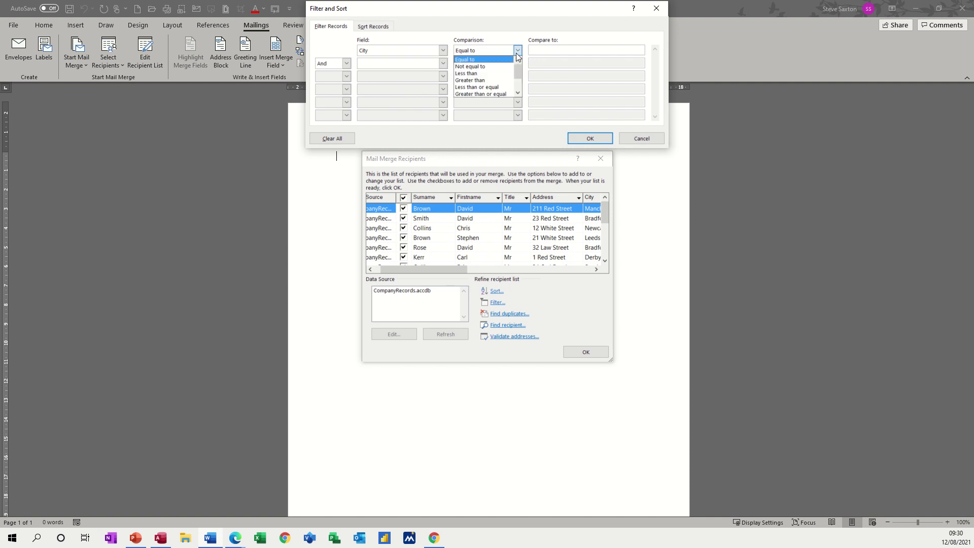
{"action": "left_click", "coordinate": [516, 53]}
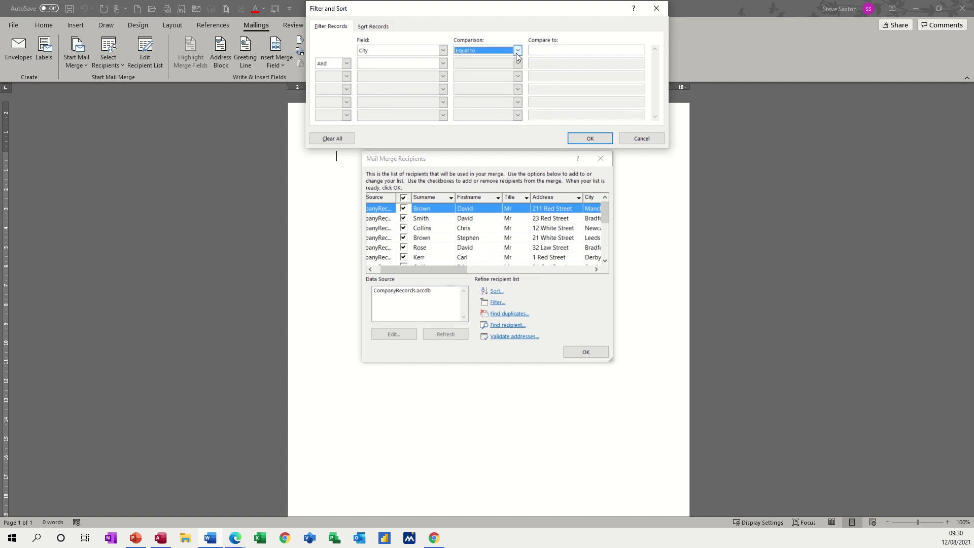
{"action": "left_click", "coordinate": [541, 52]}
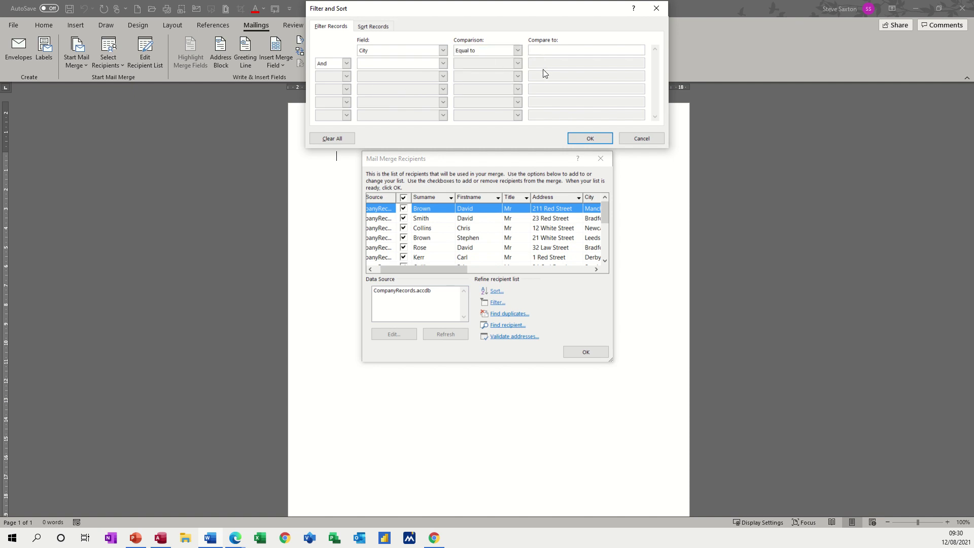
{"action": "type", "text": "Leeds"}
{"action": "left_click", "coordinate": [346, 63]}
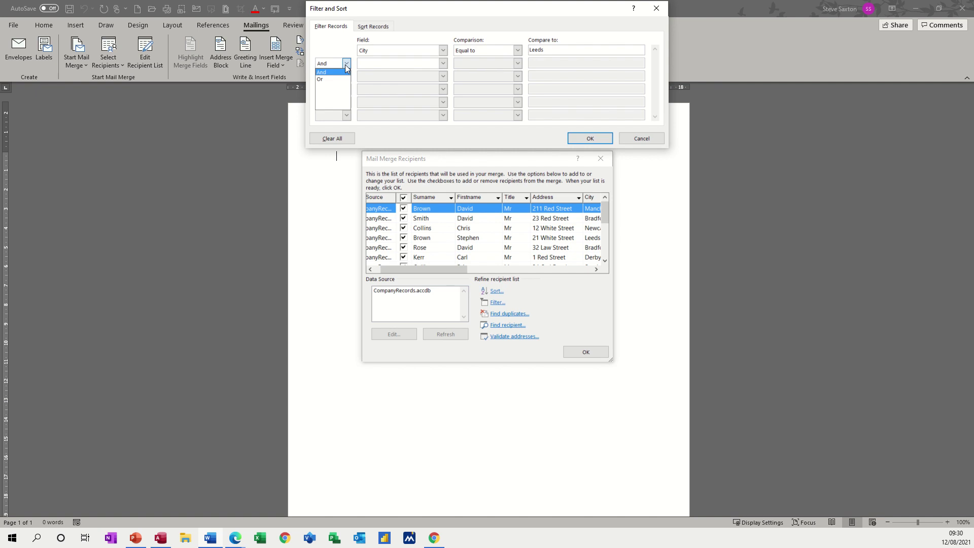
{"action": "left_click", "coordinate": [346, 64]}
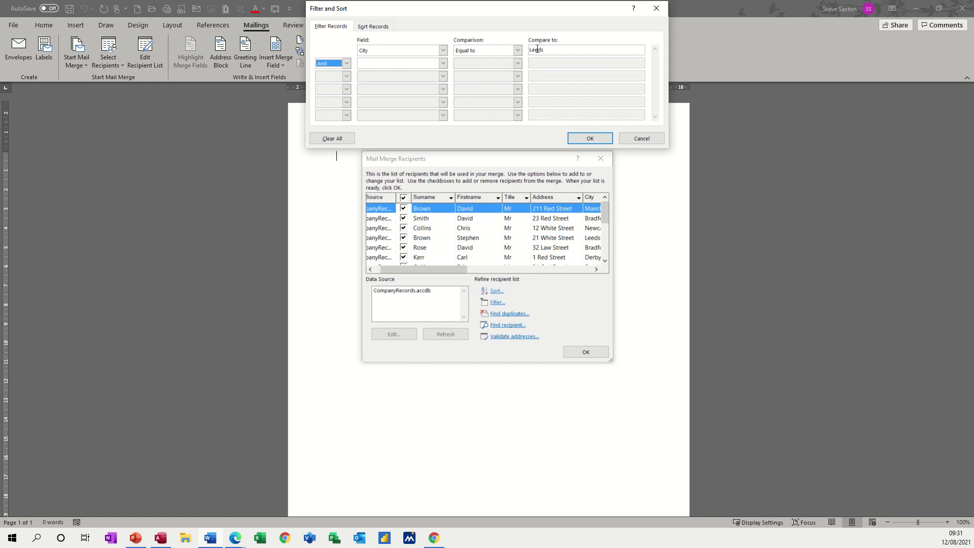
{"action": "left_click", "coordinate": [582, 137]}
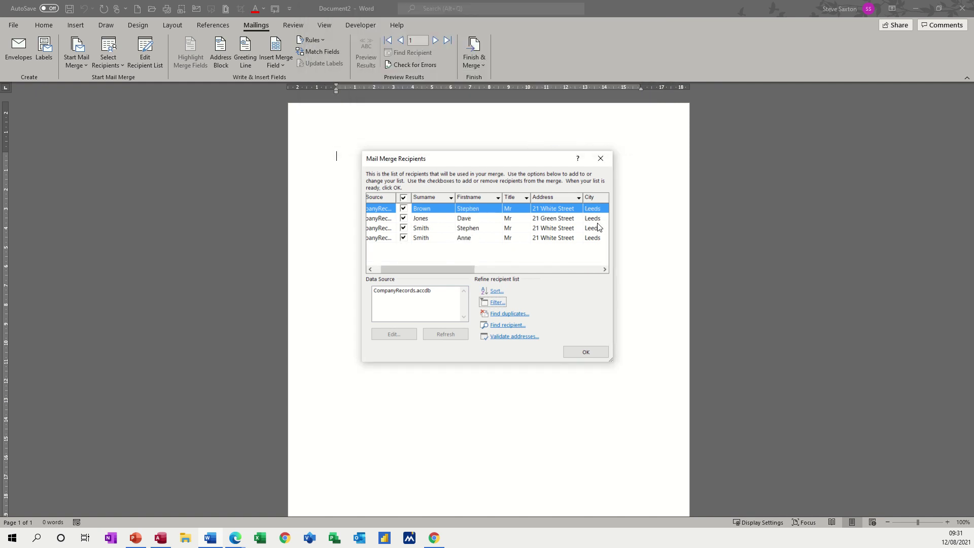
- Insert an address block into the letter
{"action": "left_click", "coordinate": [584, 352]}
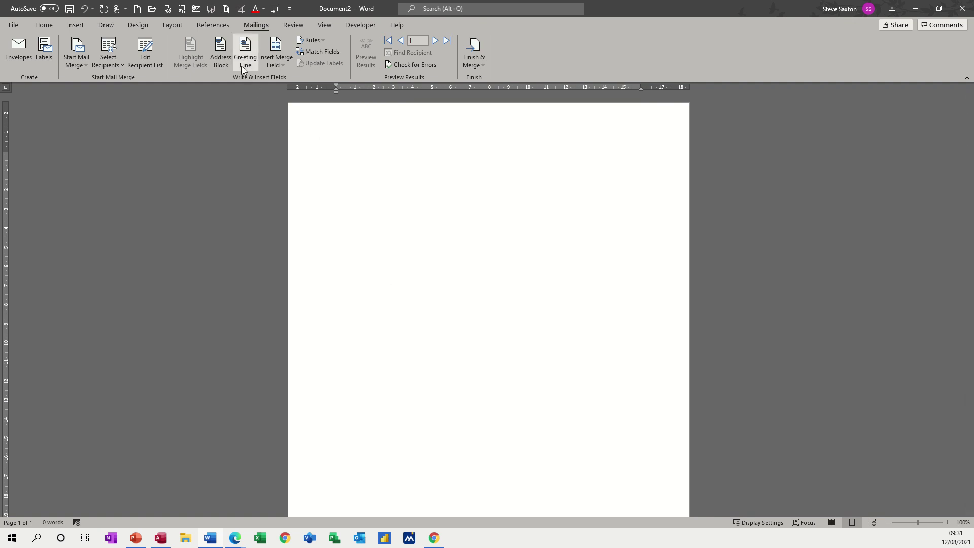
{"action": "left_click", "coordinate": [223, 53]}
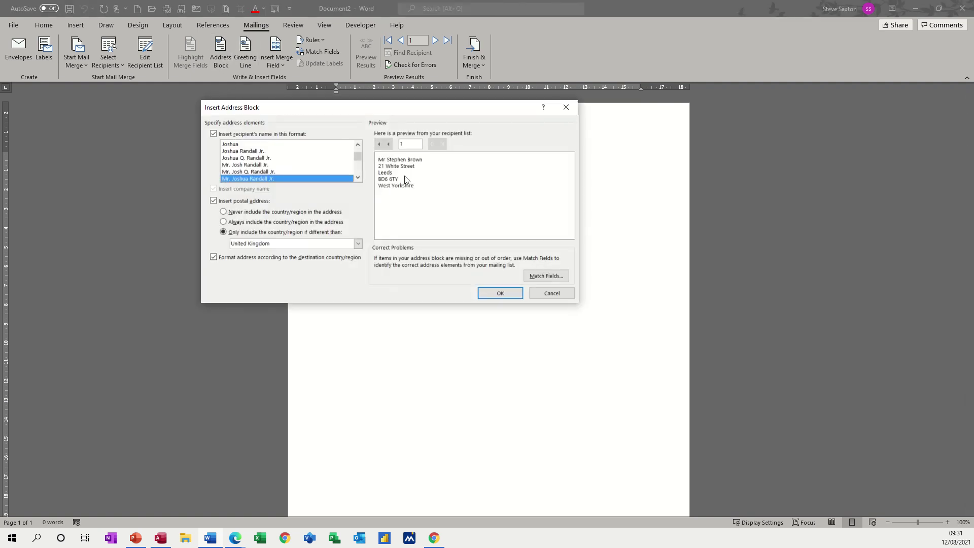
{"action": "left_click", "coordinate": [492, 293]}
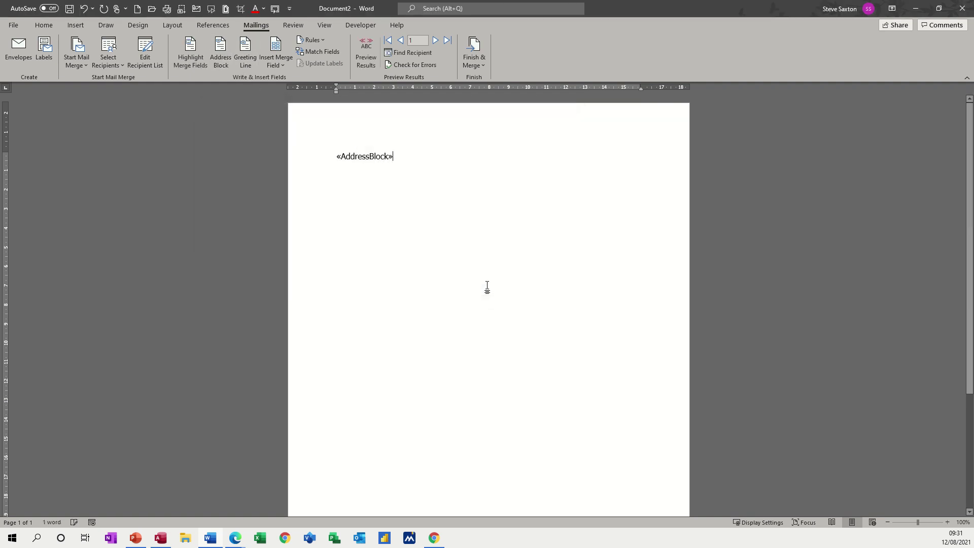
- Preview the merged letter and advance to the fourth Leeds recipient
{"action": "left_click", "coordinate": [362, 58]}
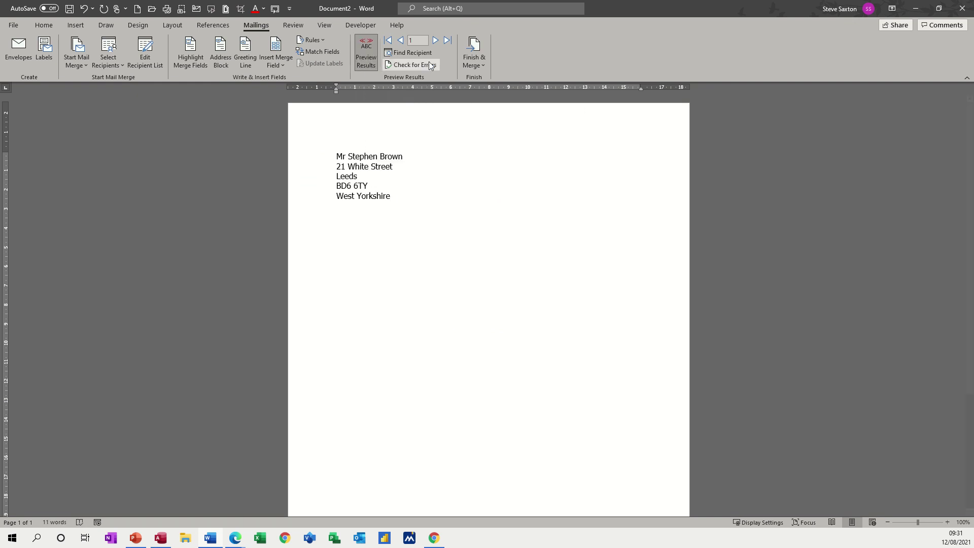
{"action": "left_click", "coordinate": [434, 46]}
{"action": "left_click", "coordinate": [434, 46]}
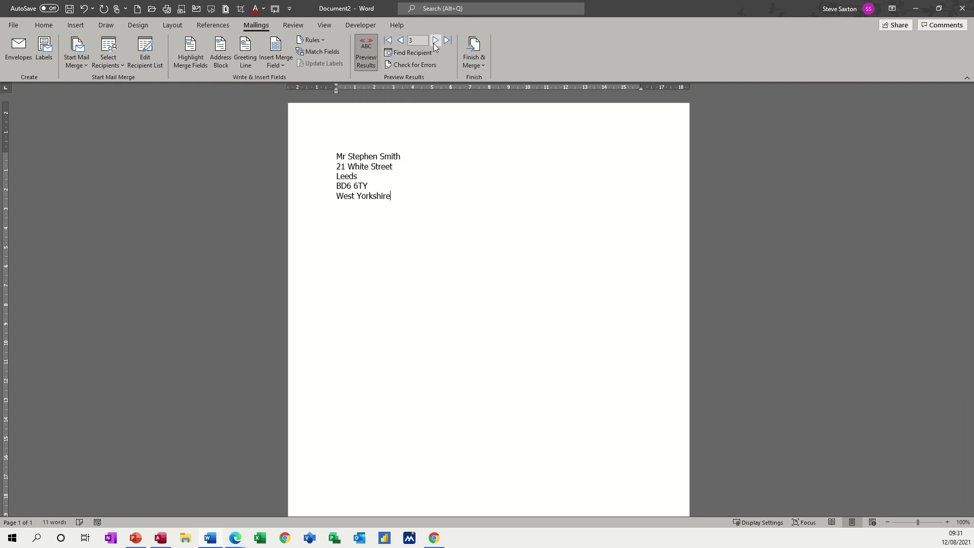
{"action": "left_click", "coordinate": [434, 46]}
- Add a new line 'Dear Sir rhhhhh' below the West Yorkshire address line
{"action": "left_click", "coordinate": [397, 197]}
{"action": "key", "text": "Return"}
{"action": "key", "text": "Return"}
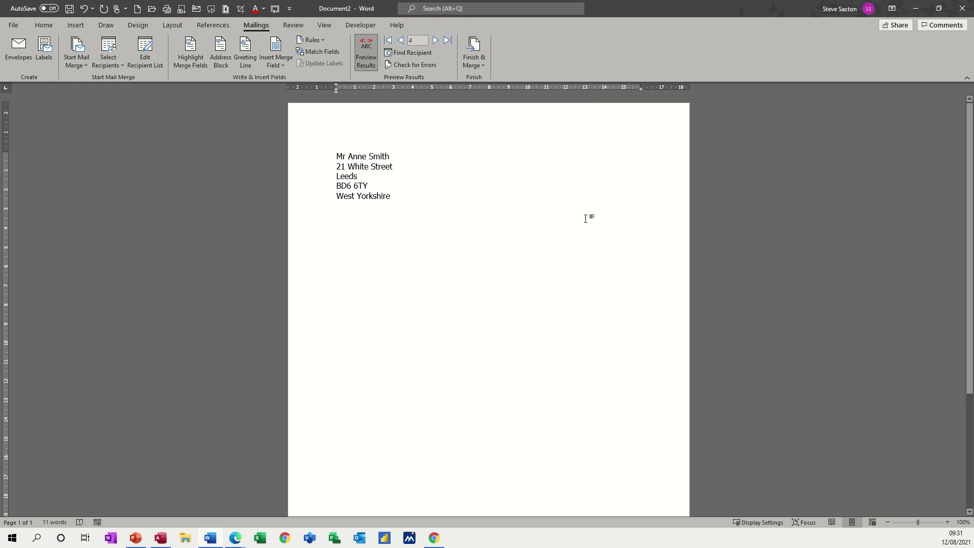
{"action": "type", "text": "De"}
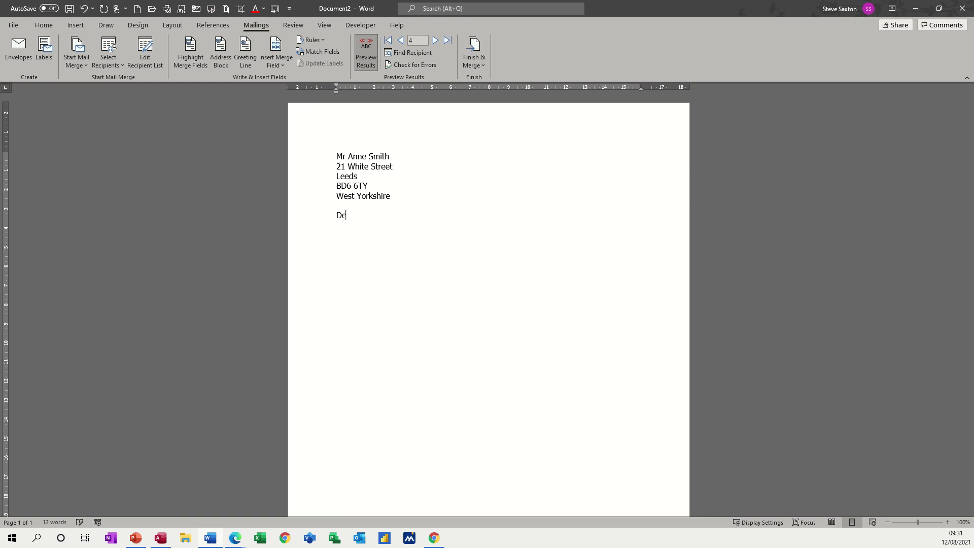
{"action": "type", "text": "ar Sir  rhhhhh"}
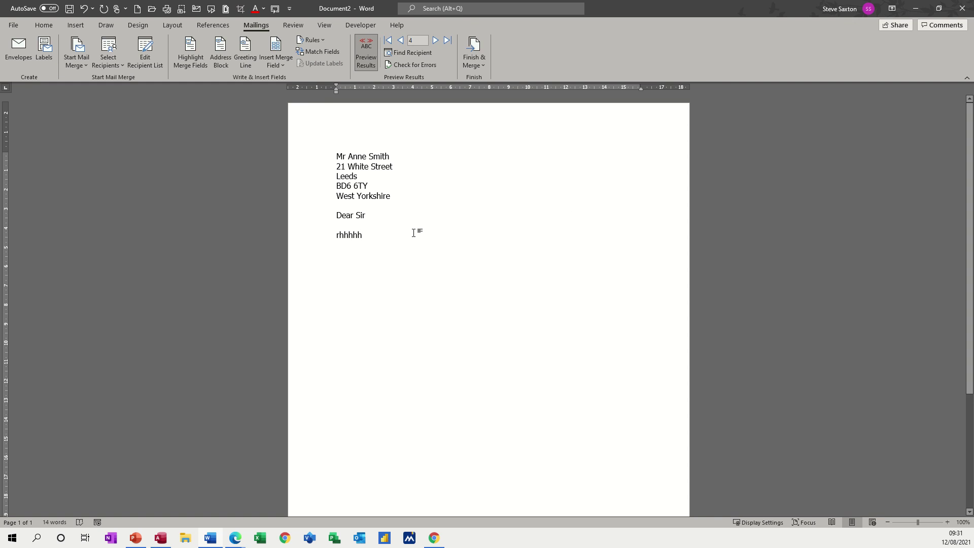
{"action": "left_click", "coordinate": [476, 47]}
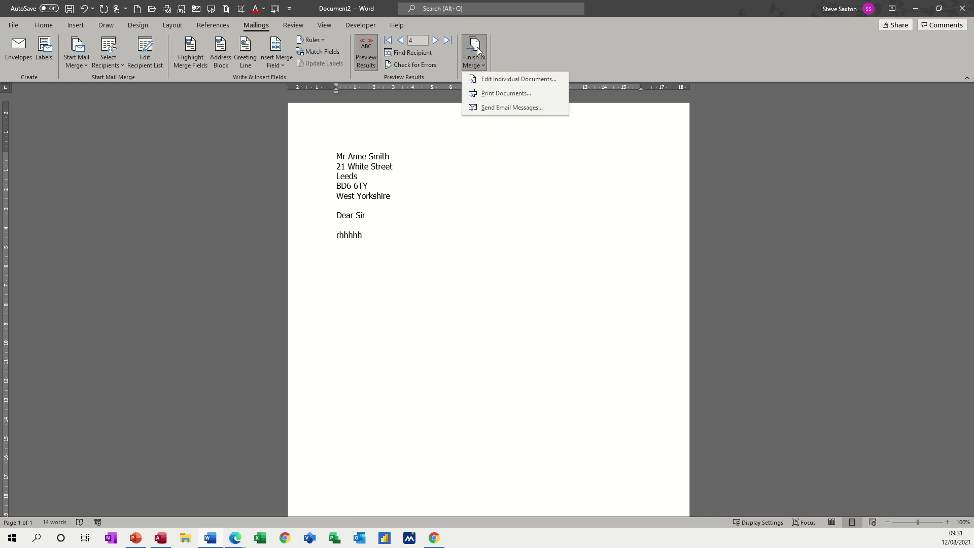
{"action": "left_click", "coordinate": [500, 81]}
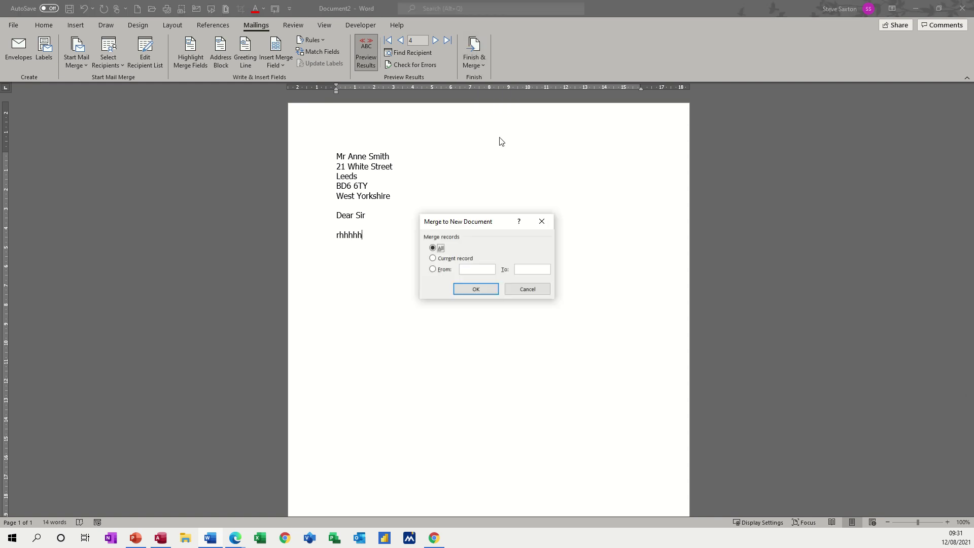
{"action": "left_click", "coordinate": [479, 289]}
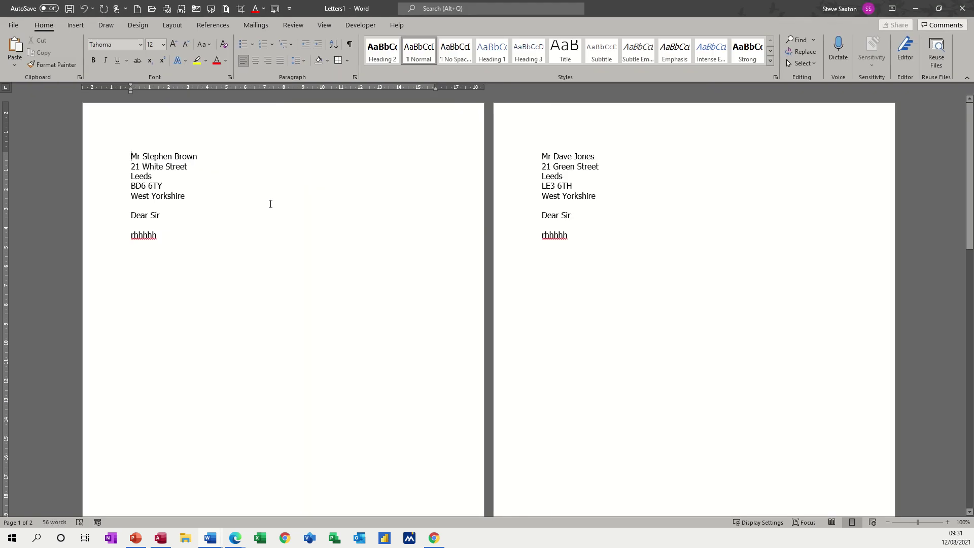
{"action": "scroll", "coordinate": [271, 204], "scroll_direction": "down", "scroll_amount": 10}
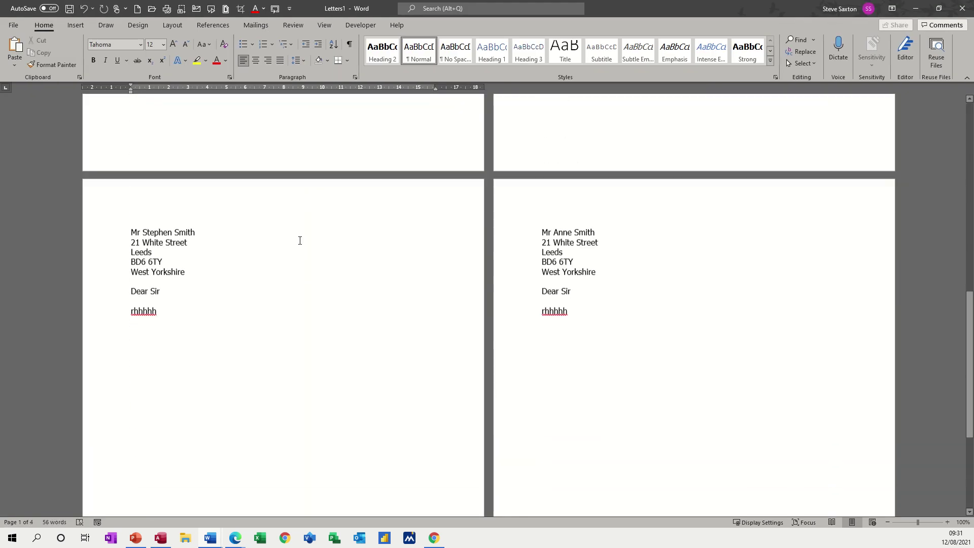
{"action": "scroll", "coordinate": [300, 240], "scroll_direction": "down", "scroll_amount": 20}
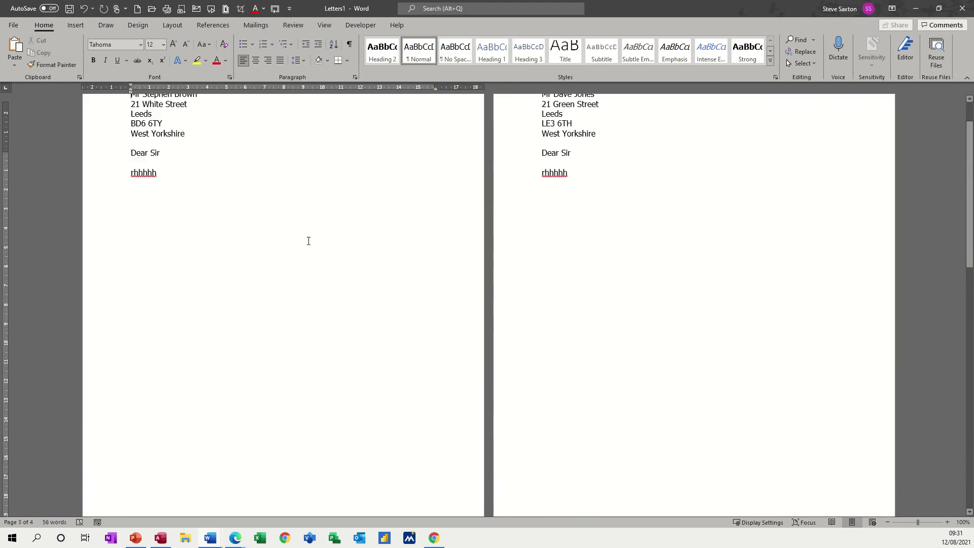
{"action": "scroll", "coordinate": [308, 241], "scroll_direction": "up", "scroll_amount": 2}
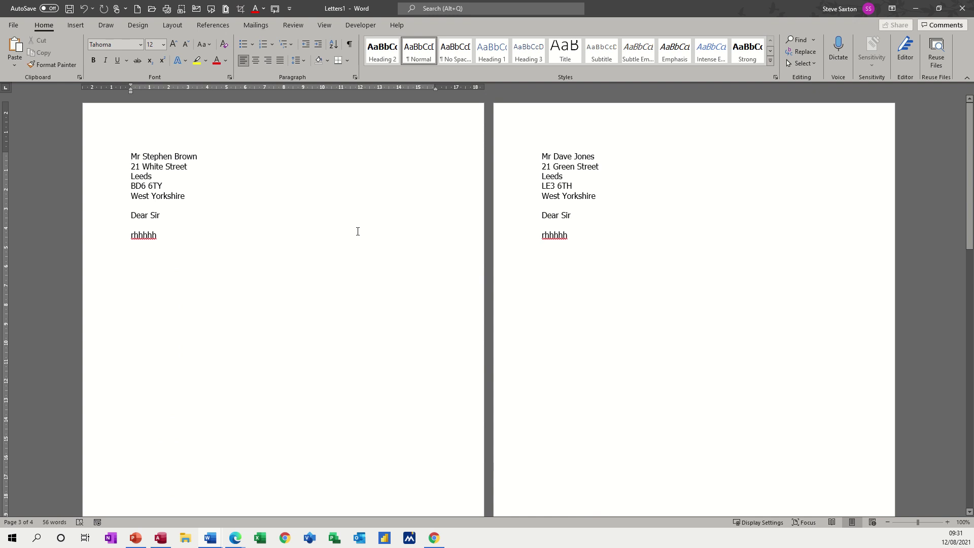
{"action": "key", "text": "ctrl+w"}
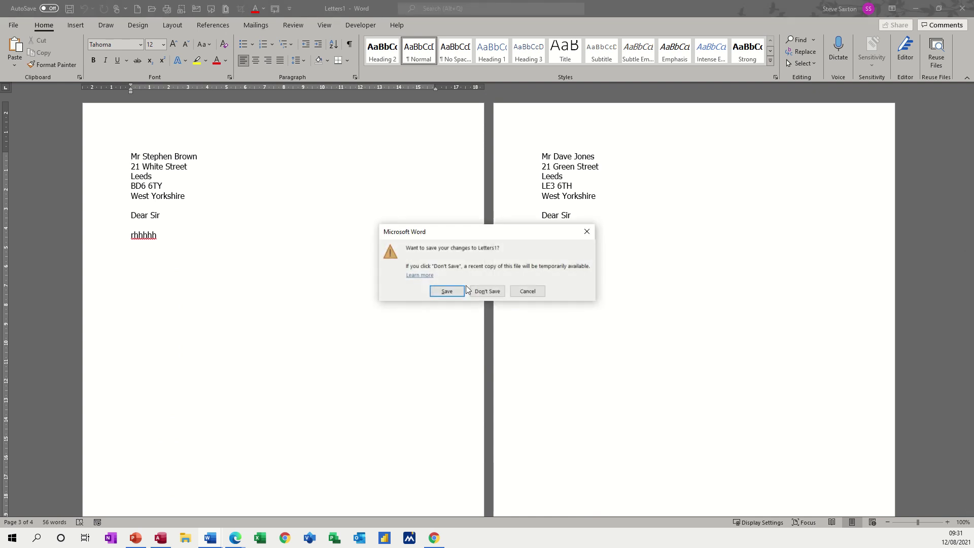
{"action": "left_click", "coordinate": [491, 290]}
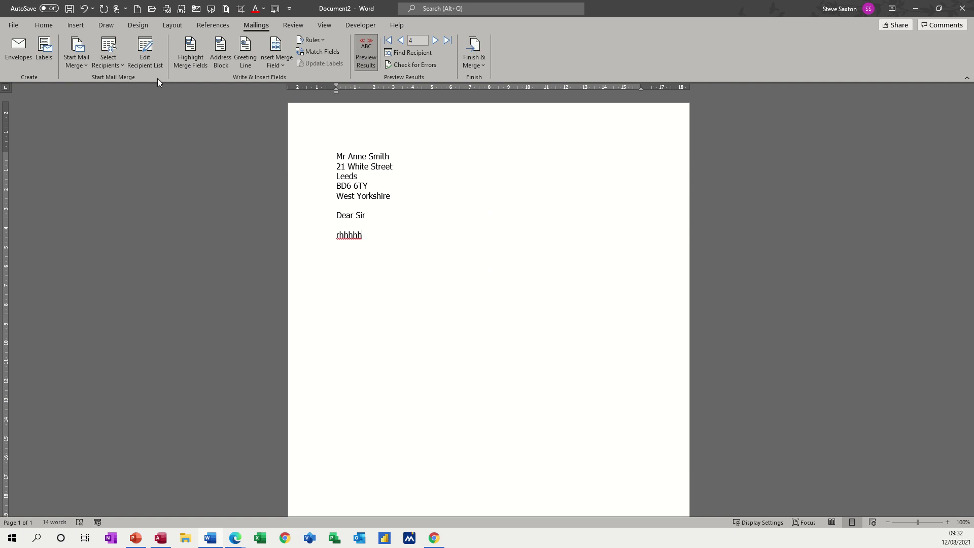
- Clear the City equals Leeds filter by setting the field to (none)
{"action": "left_click", "coordinate": [150, 50]}
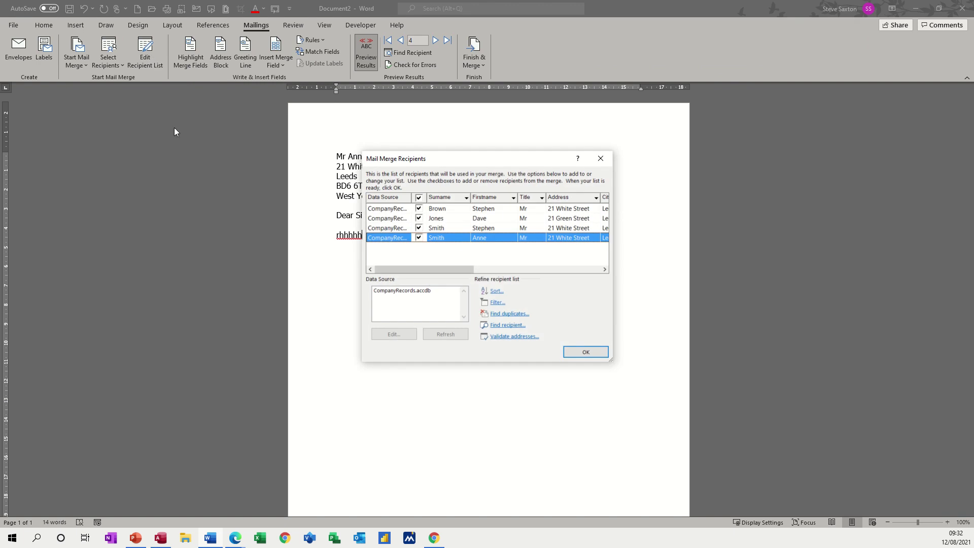
{"action": "left_click", "coordinate": [497, 304]}
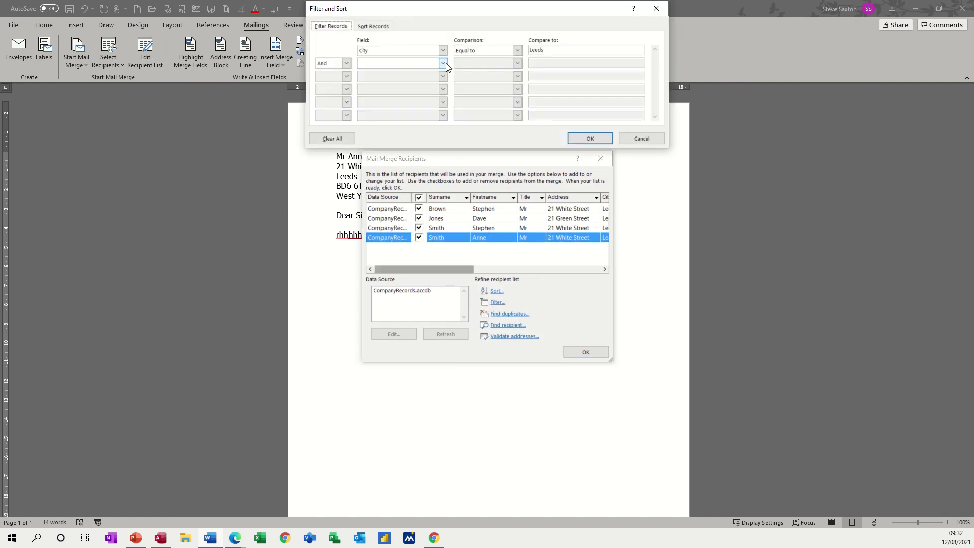
{"action": "left_click", "coordinate": [443, 50]}
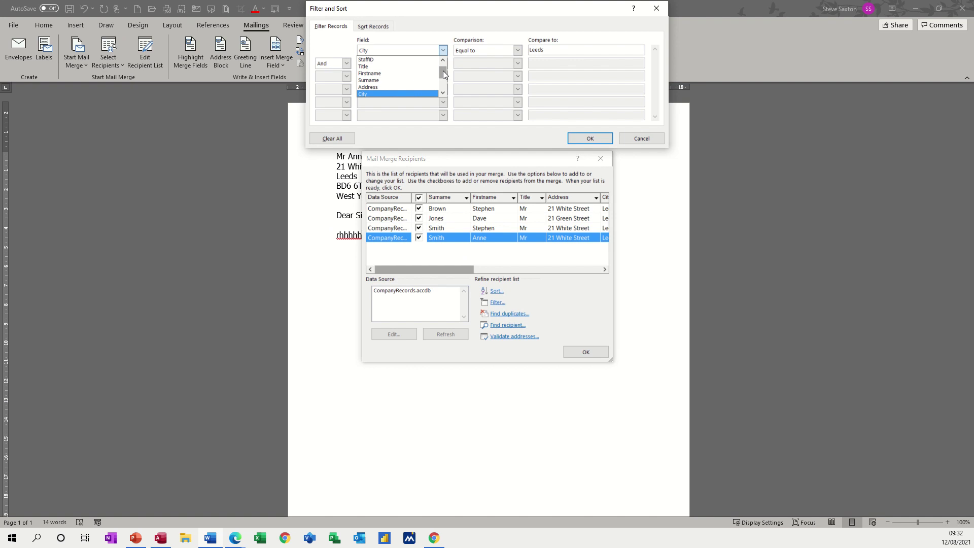
{"action": "scroll", "coordinate": [443, 71], "scroll_direction": "up", "scroll_amount": 1}
{"action": "left_click", "coordinate": [376, 61]}
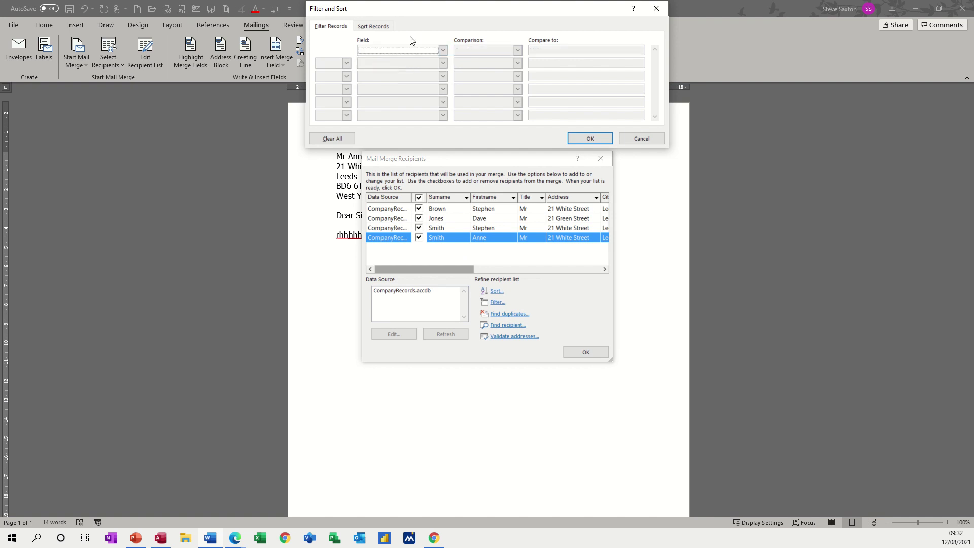
{"action": "left_click", "coordinate": [577, 139]}
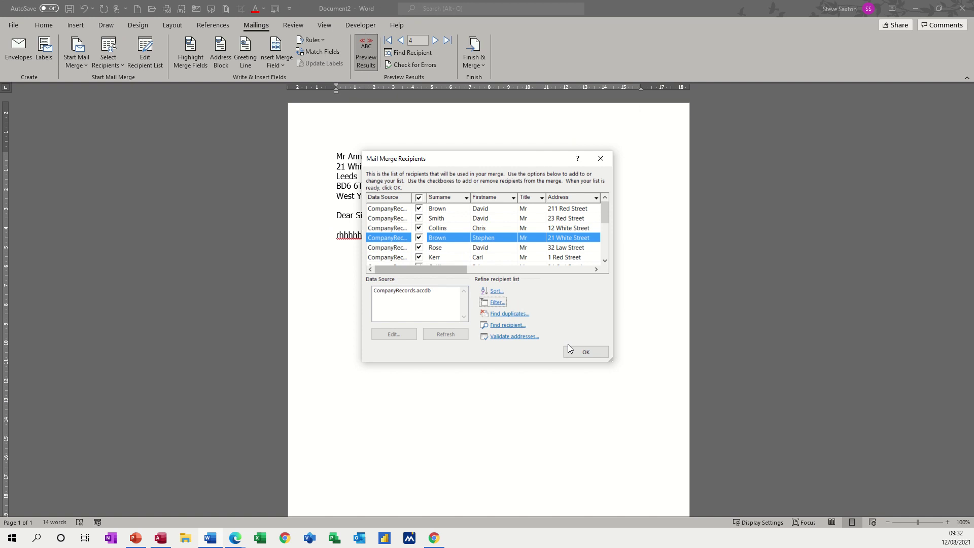
{"action": "left_click", "coordinate": [577, 354]}
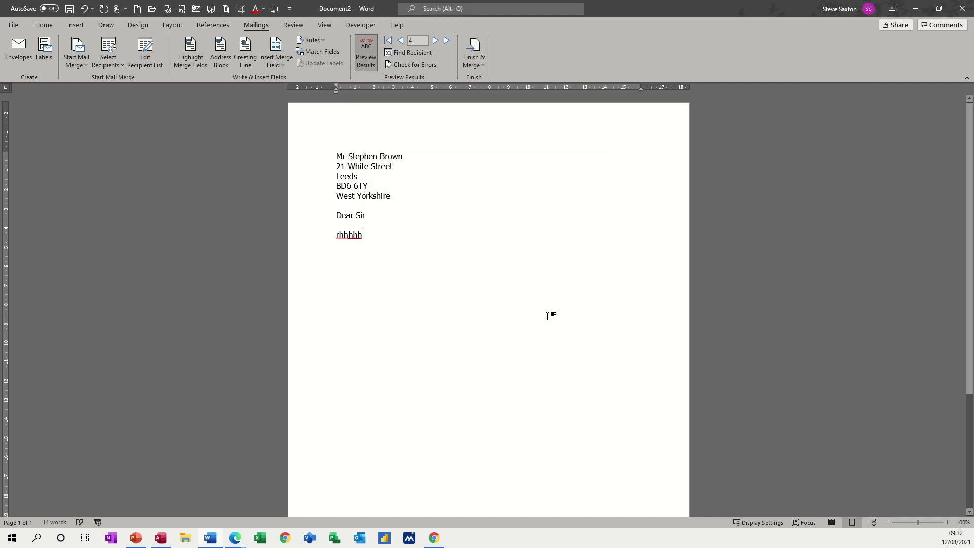
- Step through the unfiltered recipient previews, then switch over to Access
{"action": "left_click", "coordinate": [435, 40]}
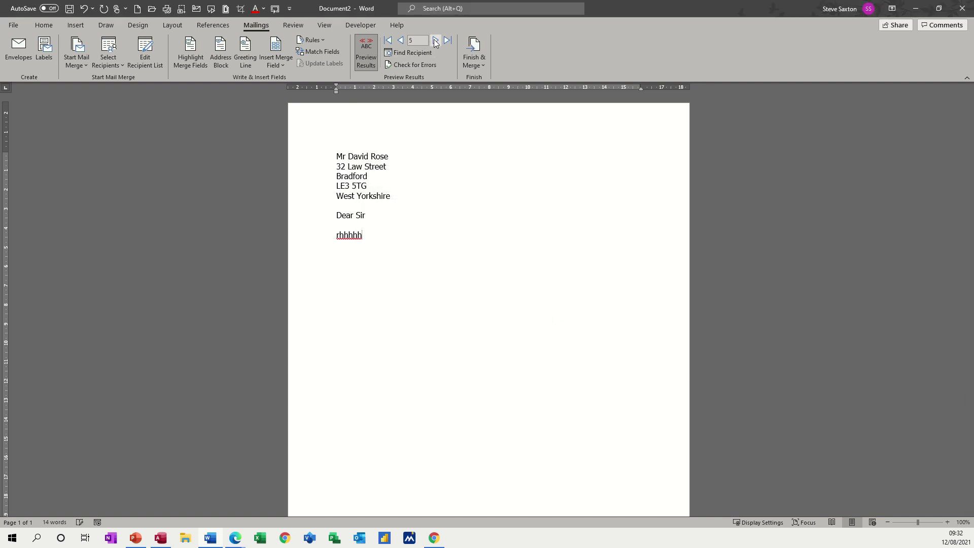
{"action": "left_click", "coordinate": [435, 41]}
{"action": "left_click", "coordinate": [436, 41]}
{"action": "left_click", "coordinate": [435, 40]}
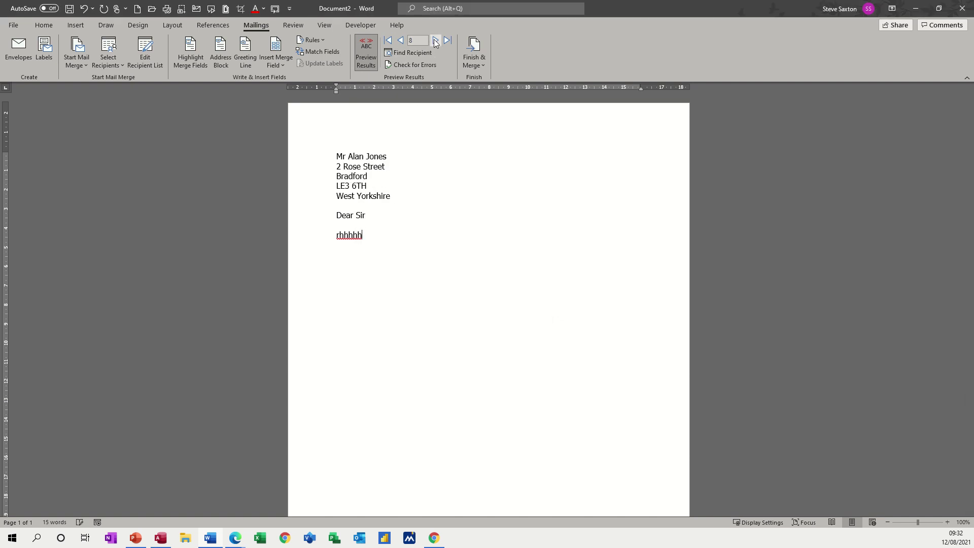
{"action": "left_click", "coordinate": [435, 41]}
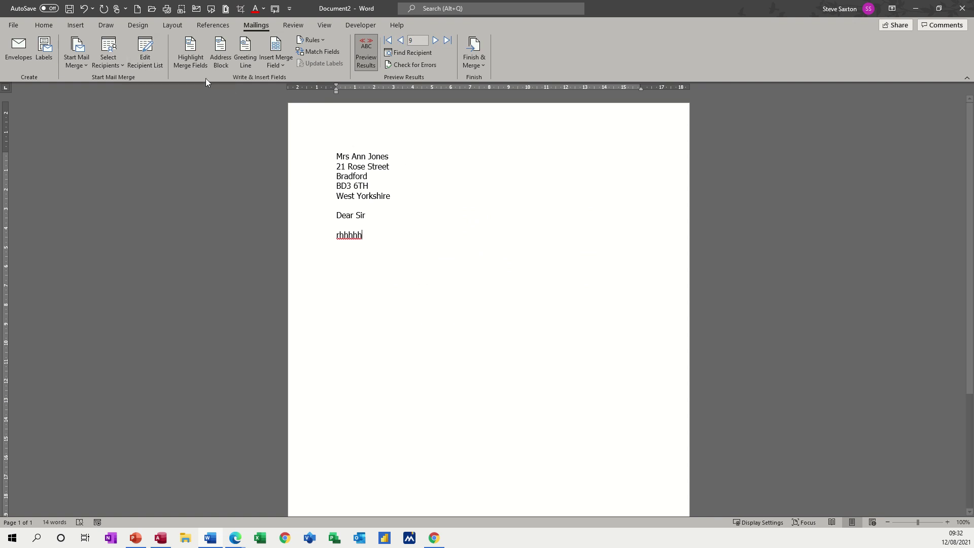
{"action": "left_click", "coordinate": [147, 60]}
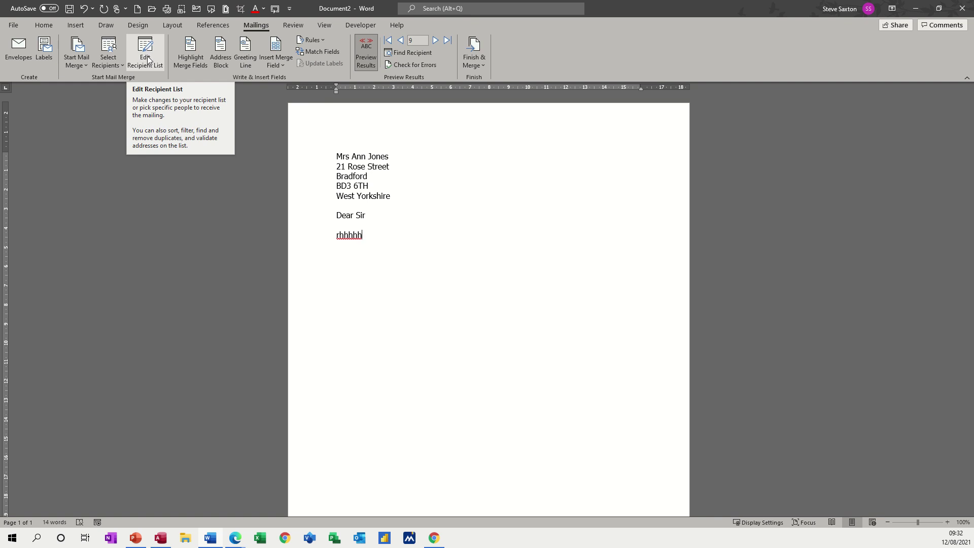
{"action": "left_click", "coordinate": [160, 541]}
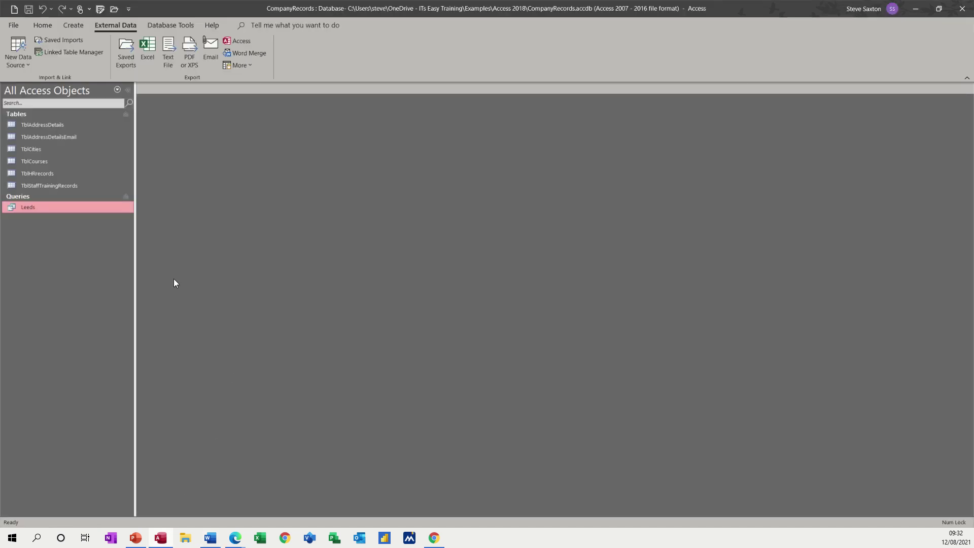
- Delete the Leeds query from the CompanyRecords database, confirming with Yes
{"action": "right_click", "coordinate": [27, 210]}
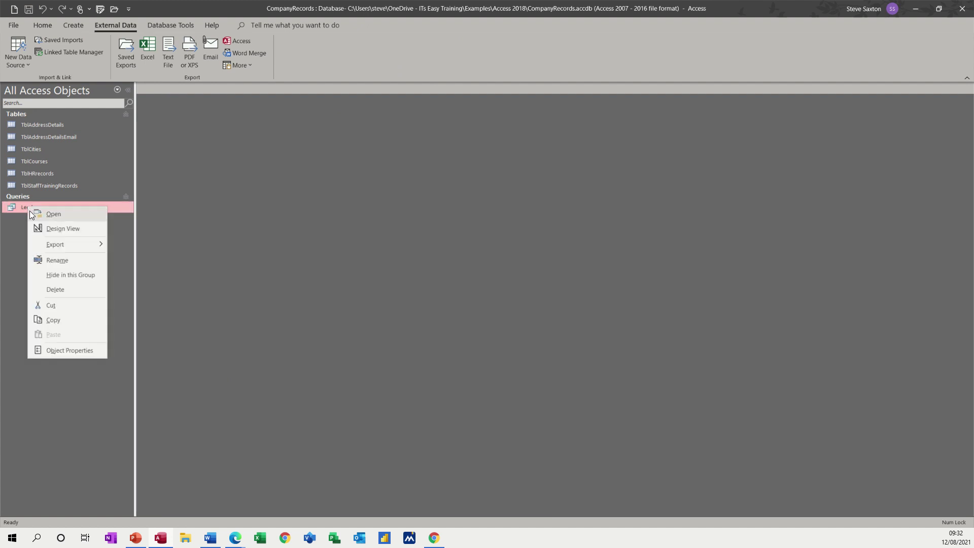
{"action": "left_click", "coordinate": [51, 289]}
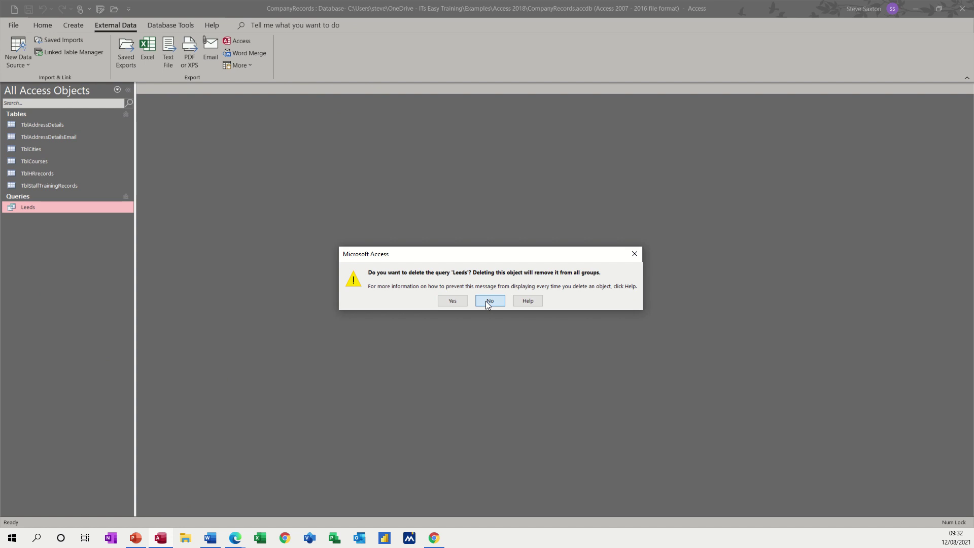
{"action": "left_click", "coordinate": [440, 302]}
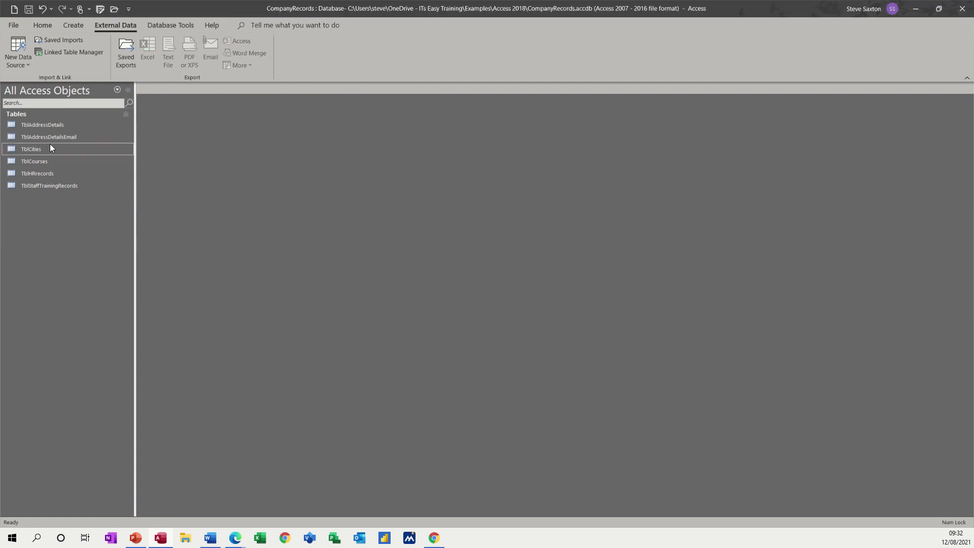
{"action": "left_click", "coordinate": [72, 26]}
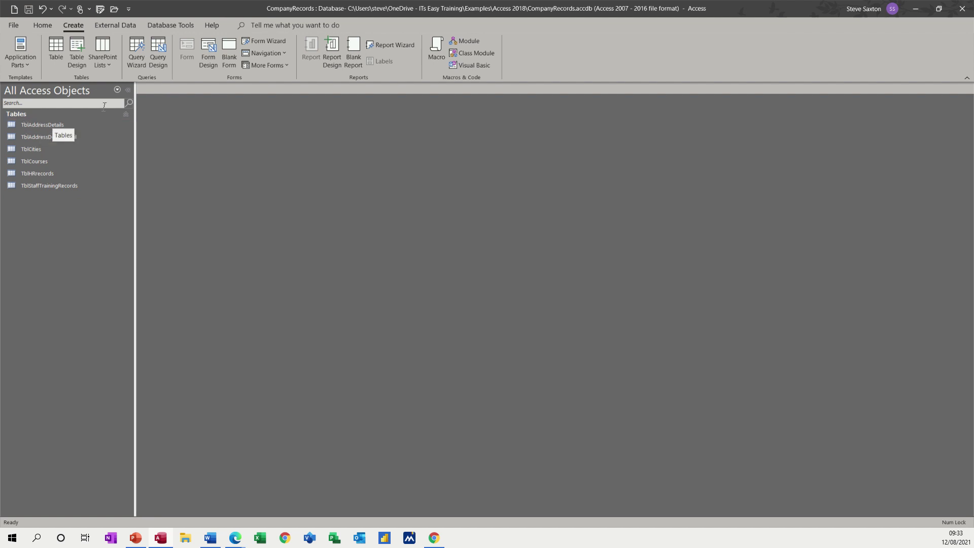
- Build a design-view query of all TblAddressDetails fields with City criterion Leeds, and run it
{"action": "left_click", "coordinate": [157, 46]}
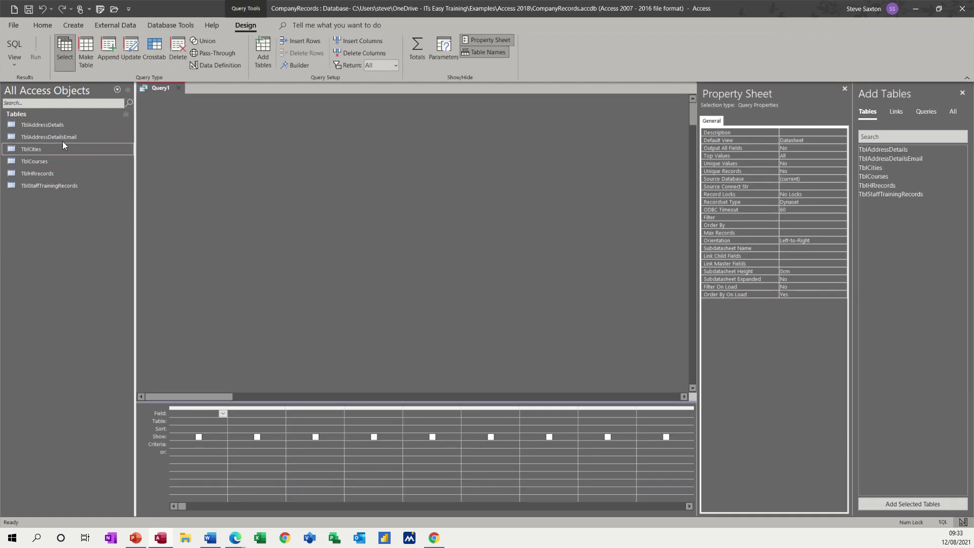
{"action": "left_click", "coordinate": [44, 126]}
{"action": "left_click_drag", "start_coordinate": [45, 126], "coordinate": [257, 182]}
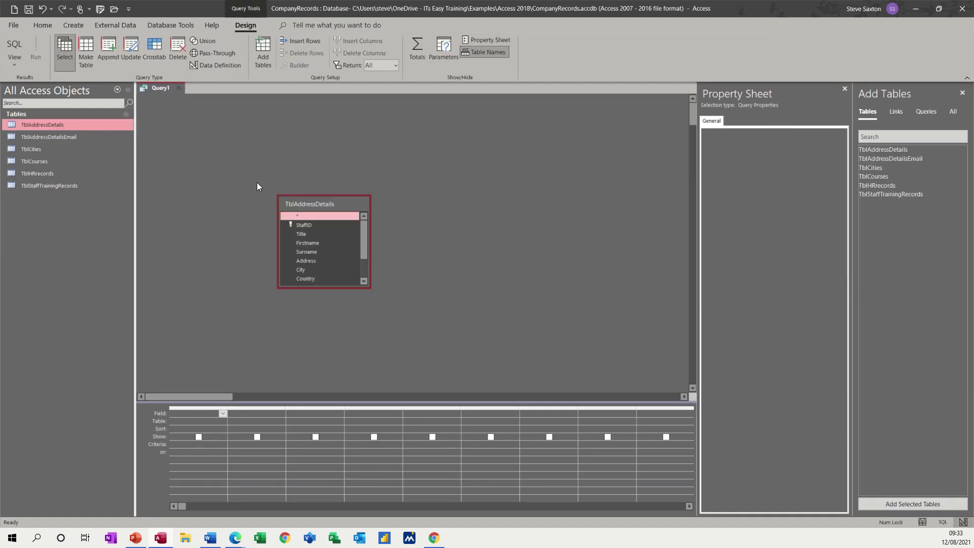
{"action": "double_click", "coordinate": [309, 203]}
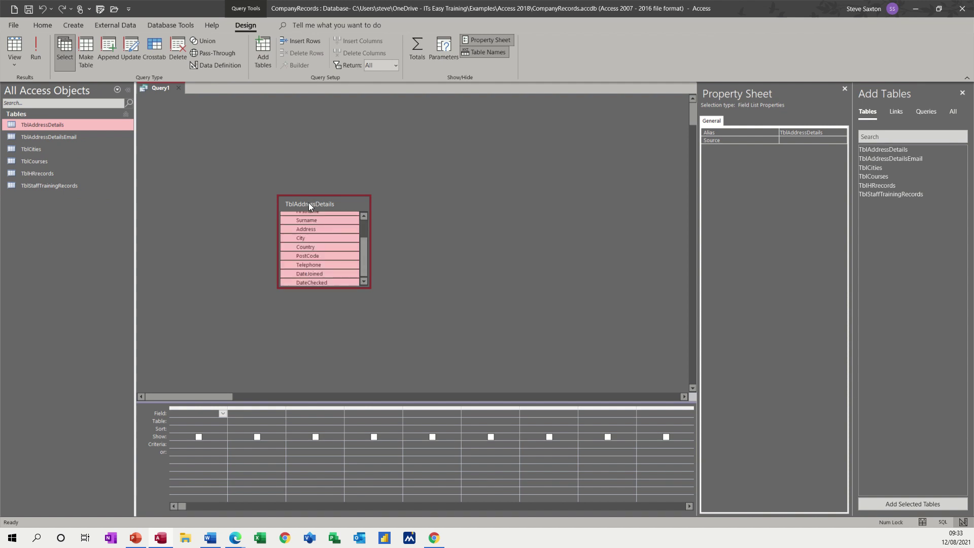
{"action": "left_click_drag", "start_coordinate": [300, 218], "coordinate": [197, 417]}
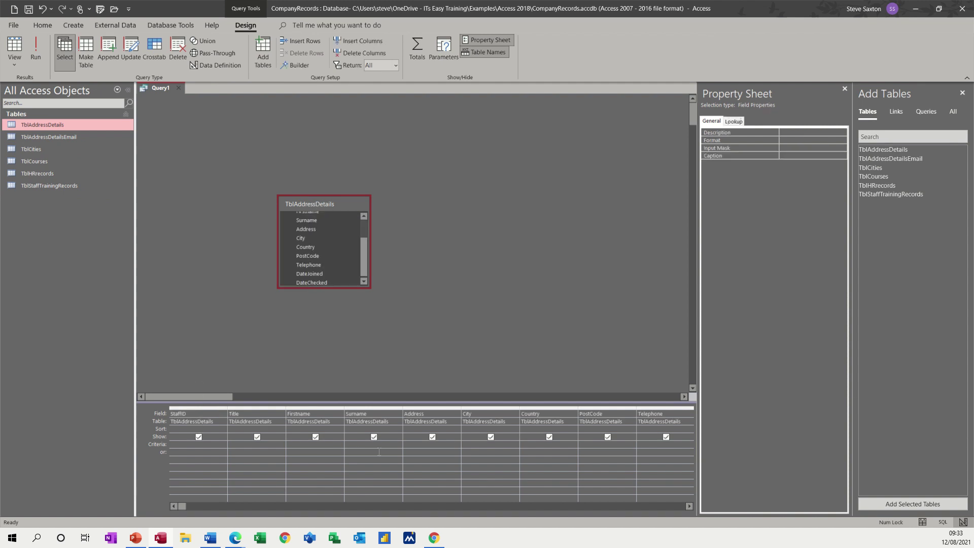
{"action": "left_click", "coordinate": [470, 445]}
{"action": "type", "text": "Leeds"}
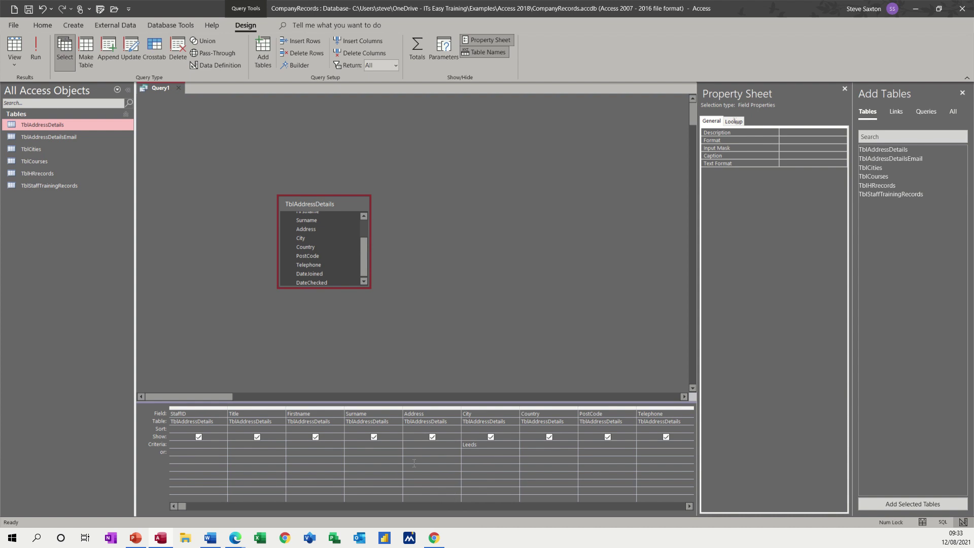
{"action": "left_click", "coordinate": [475, 454]}
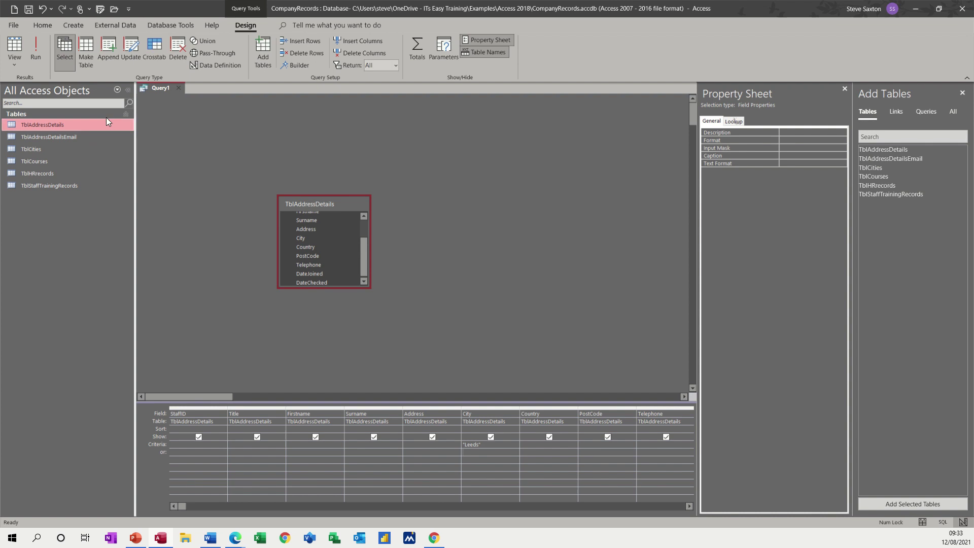
{"action": "left_click", "coordinate": [35, 45]}
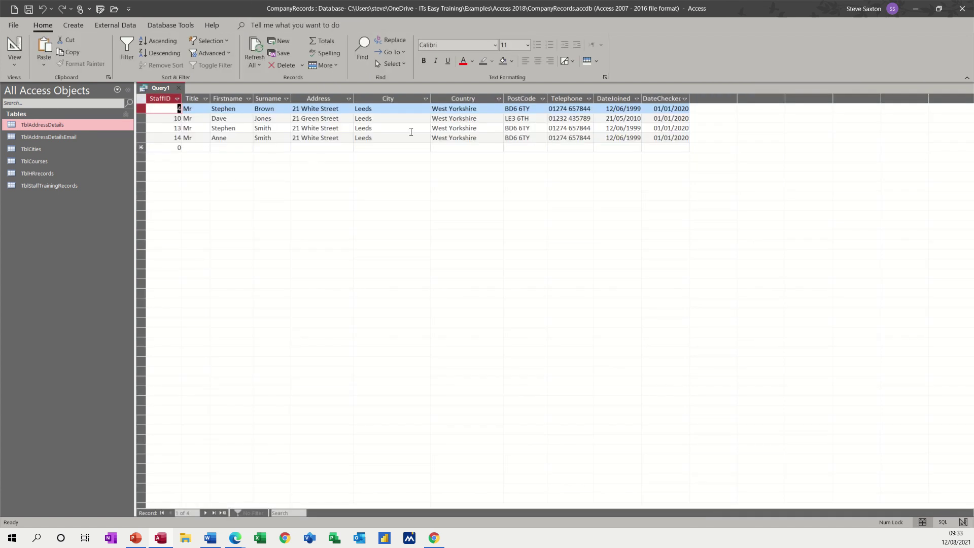
- Save the query as Leeds, close it, and select it in the navigation pane
{"action": "left_click", "coordinate": [29, 9]}
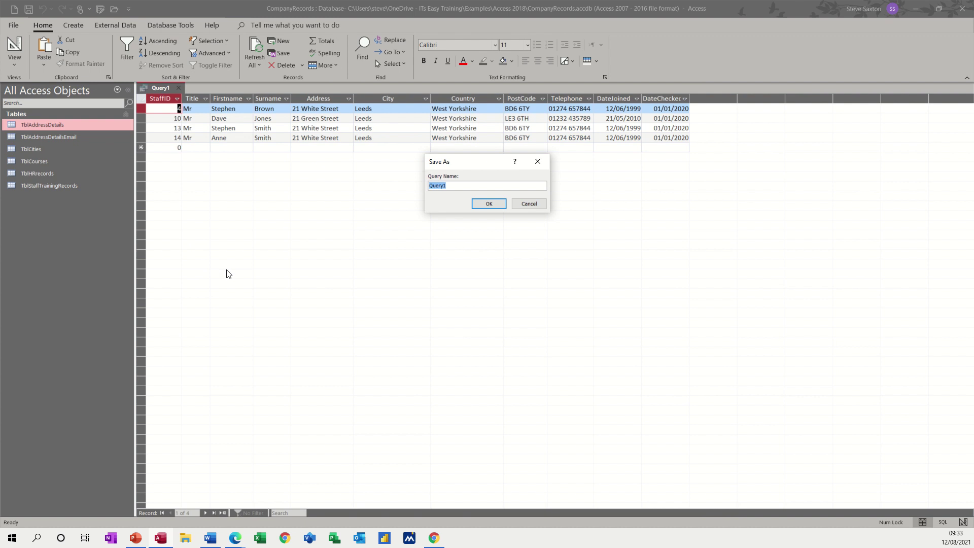
{"action": "type", "text": "Leeds"}
{"action": "left_click", "coordinate": [481, 205]}
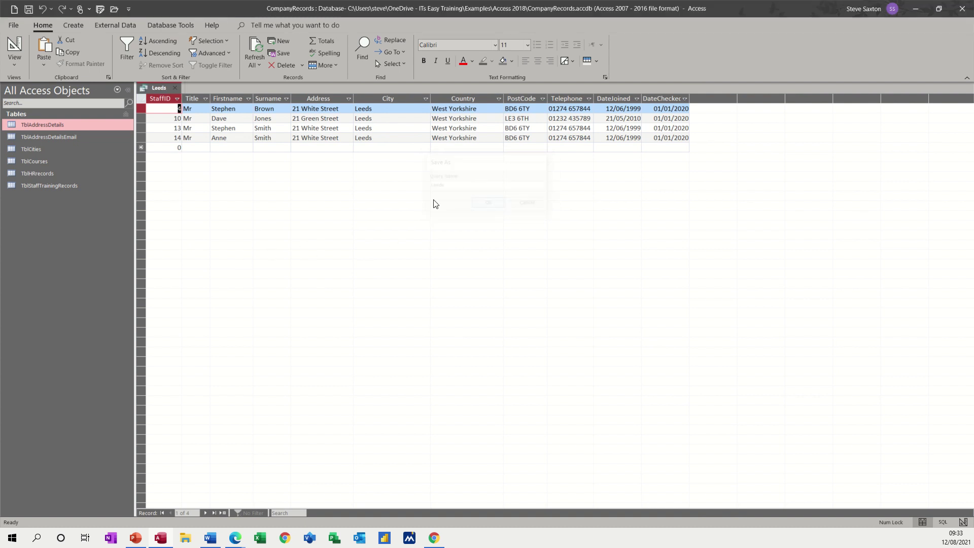
{"action": "left_click", "coordinate": [176, 88]}
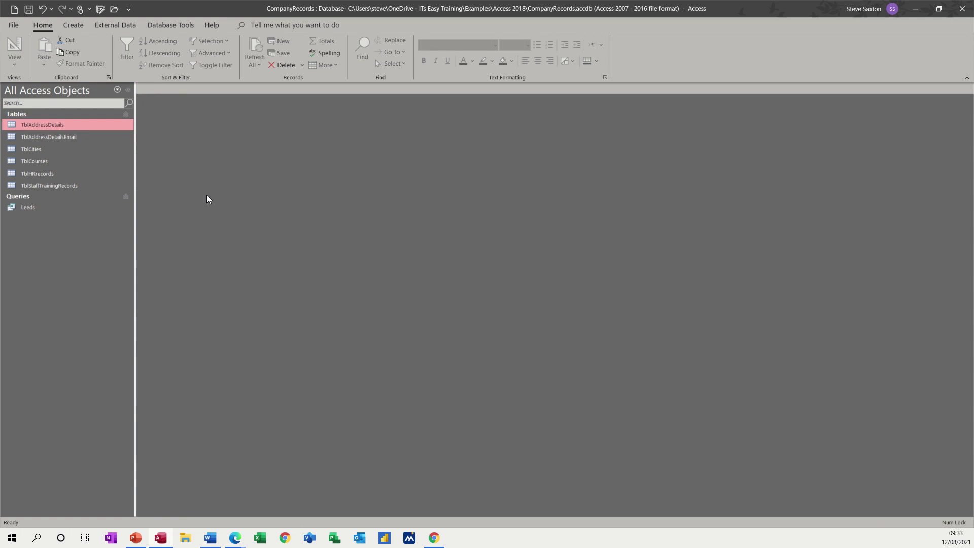
{"action": "left_click", "coordinate": [30, 208]}
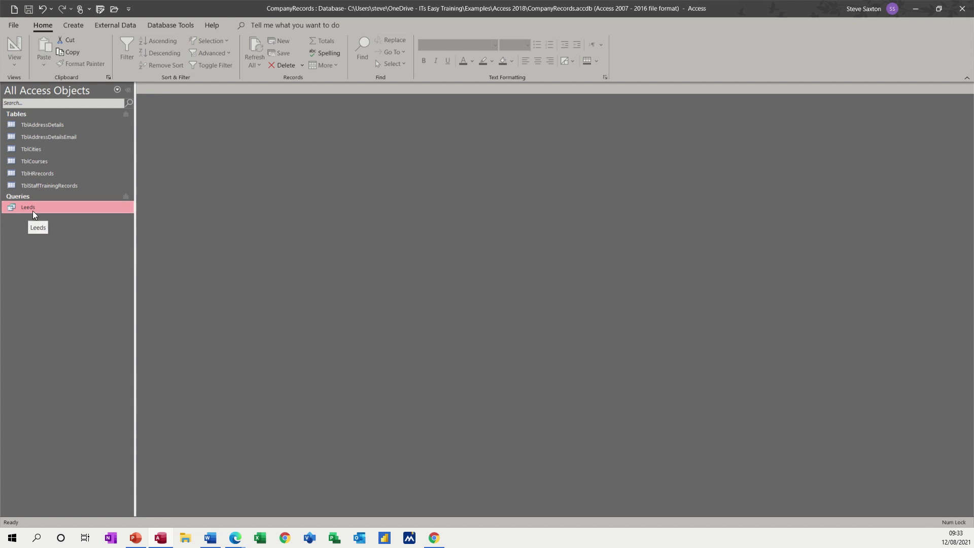
- Launch Word Merge from the Leeds query, creating a new Word document linked to its data
{"action": "left_click", "coordinate": [114, 25]}
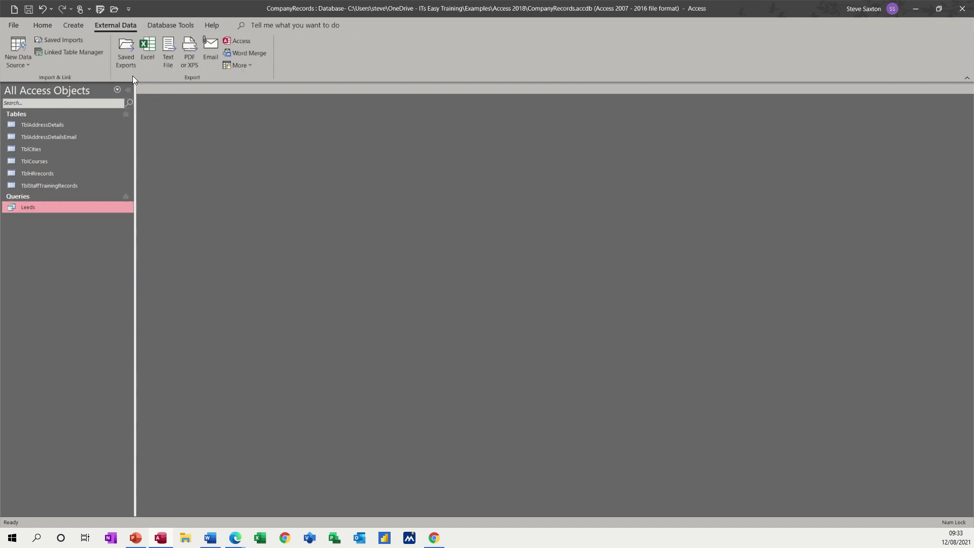
{"action": "left_click", "coordinate": [256, 55]}
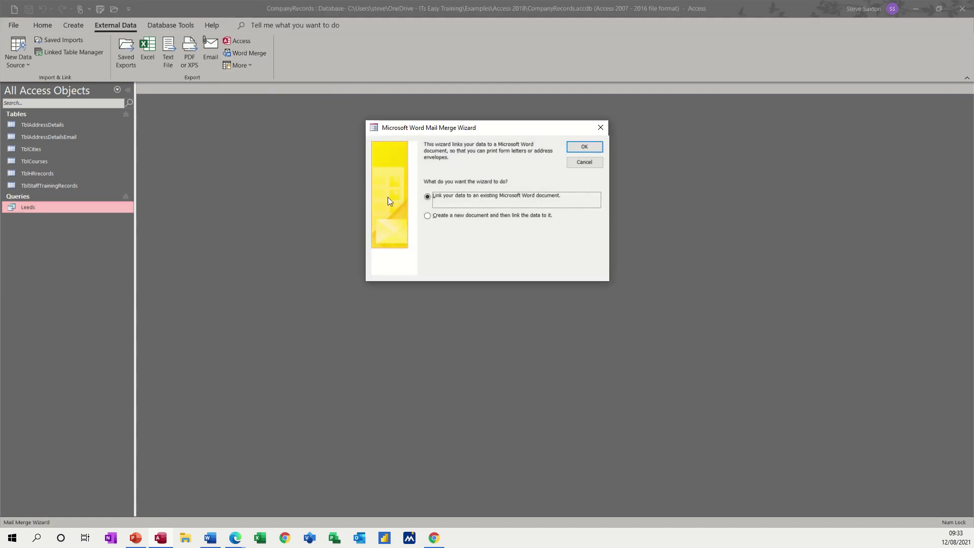
{"action": "left_click", "coordinate": [434, 217]}
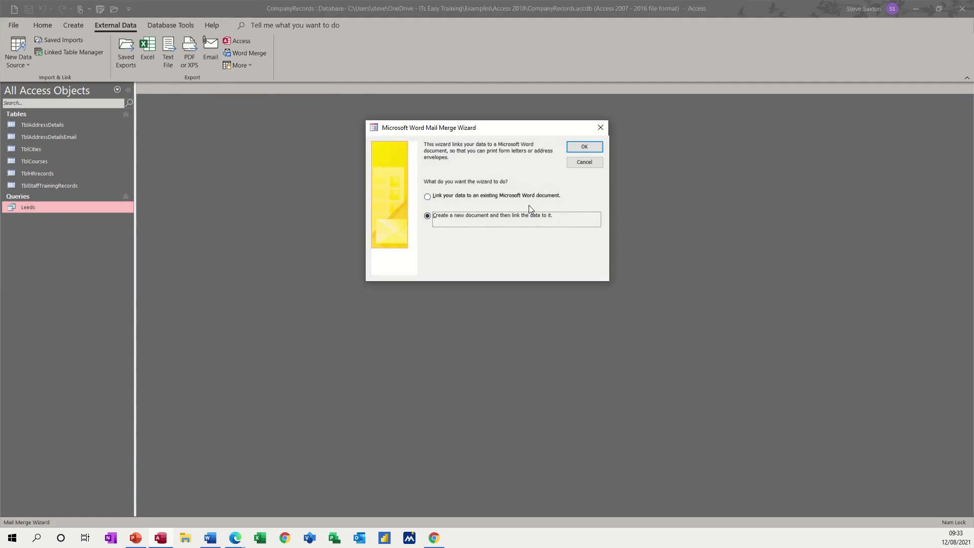
{"action": "left_click", "coordinate": [584, 148]}
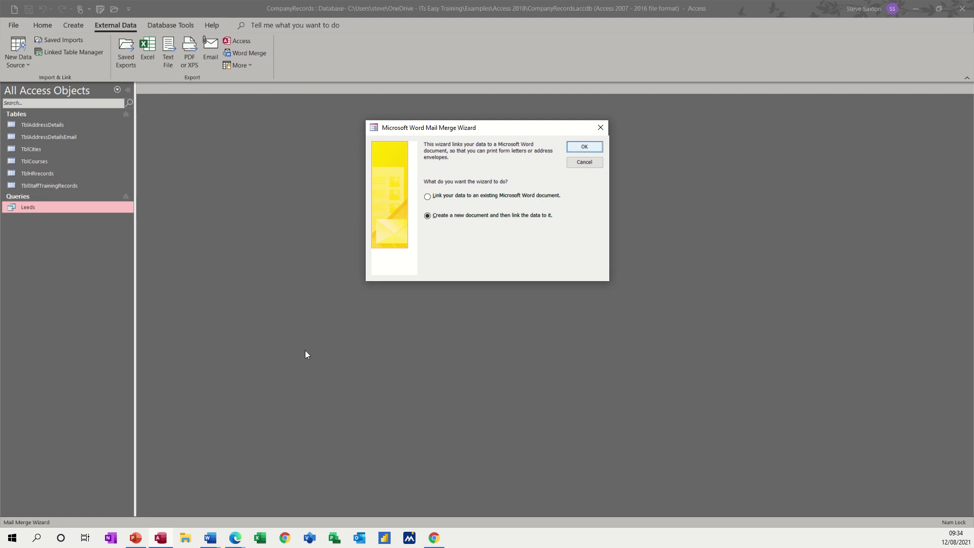
- Switch to the new Document1 merge letter and maximize its window
{"action": "left_click", "coordinate": [213, 541]}
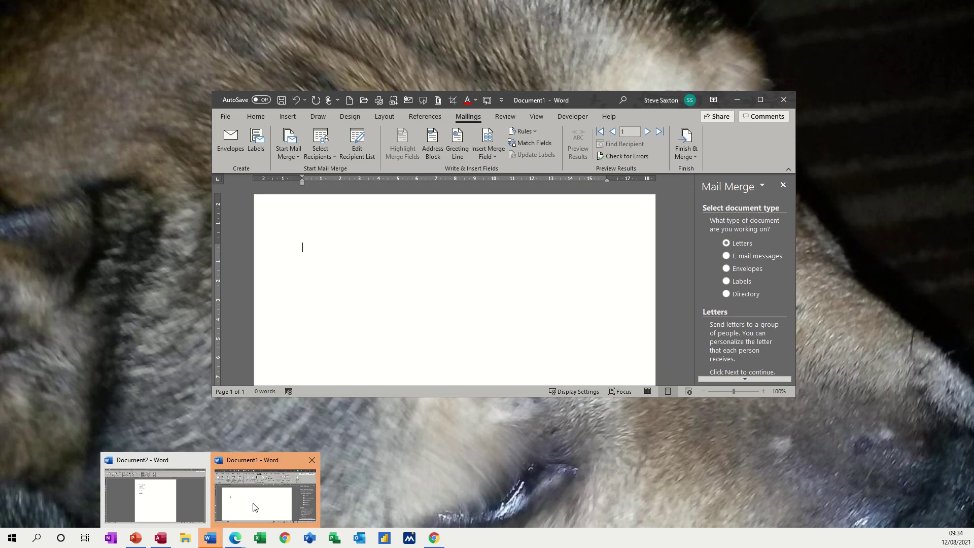
{"action": "left_click", "coordinate": [253, 507]}
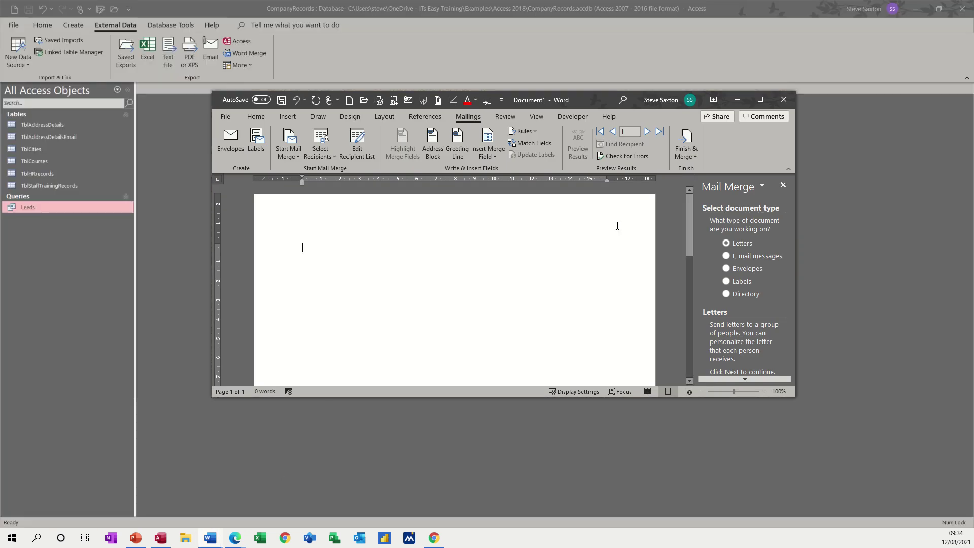
{"action": "left_click", "coordinate": [758, 101]}
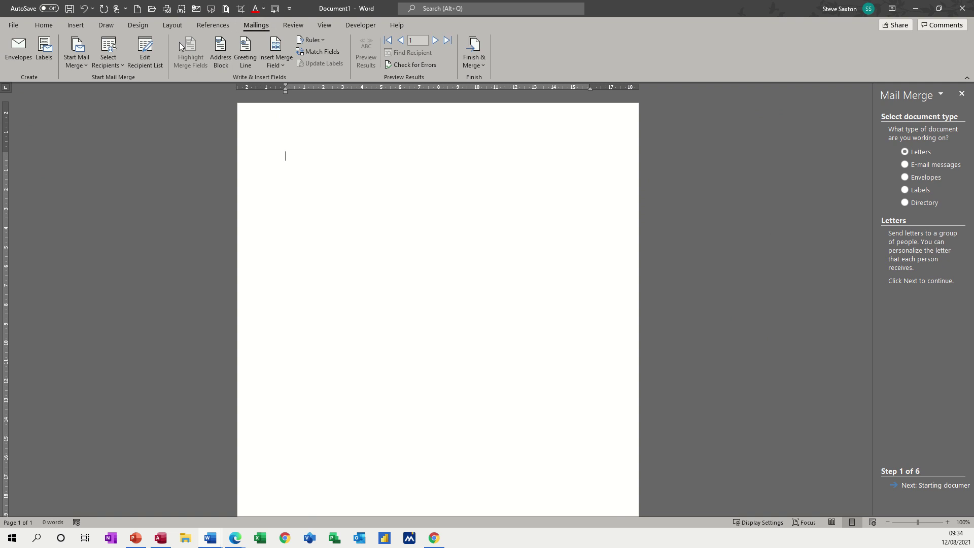
- Confirm the recipient list holds only the four Leeds records
{"action": "left_click", "coordinate": [144, 48]}
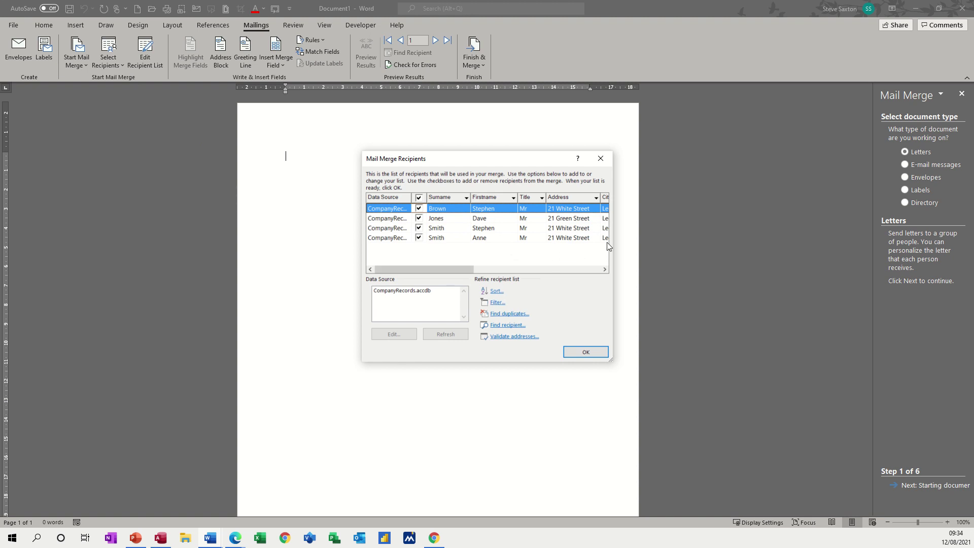
{"action": "left_click_drag", "start_coordinate": [454, 268], "coordinate": [483, 268]}
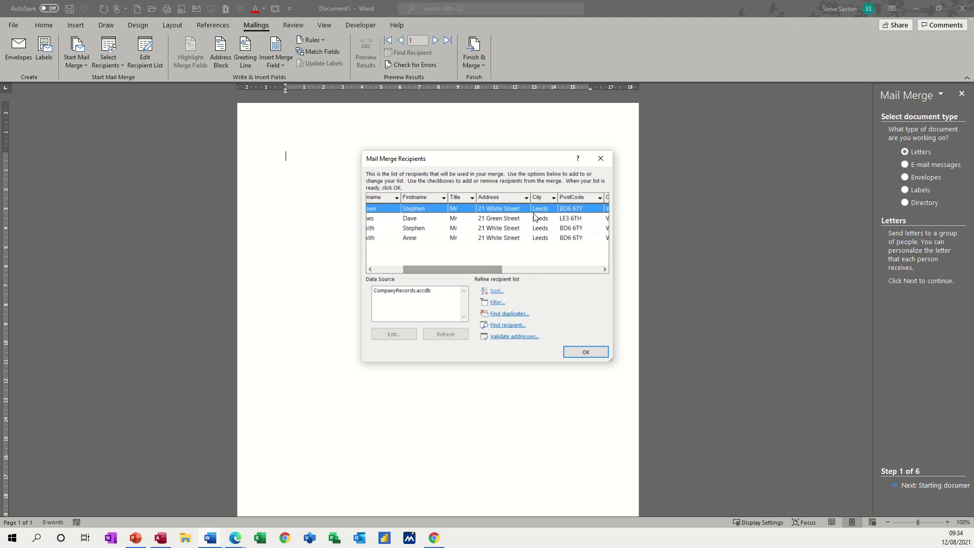
{"action": "left_click", "coordinate": [576, 355]}
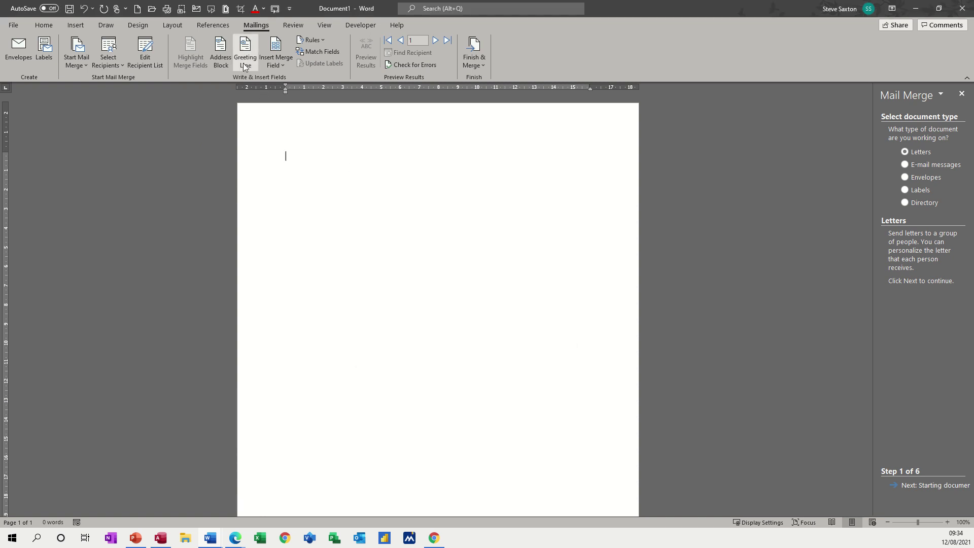
- Insert the recipient address block into the letter
{"action": "left_click", "coordinate": [221, 51]}
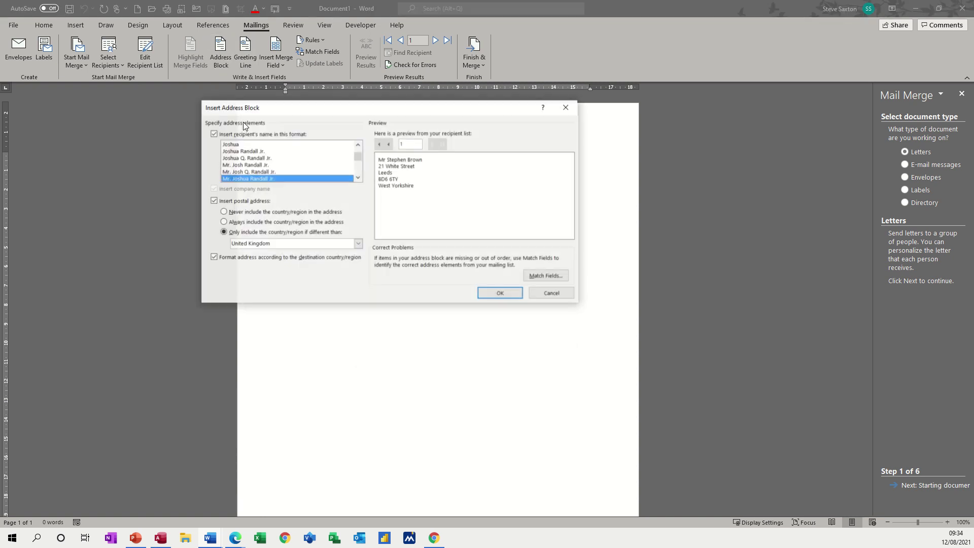
{"action": "left_click", "coordinate": [491, 296]}
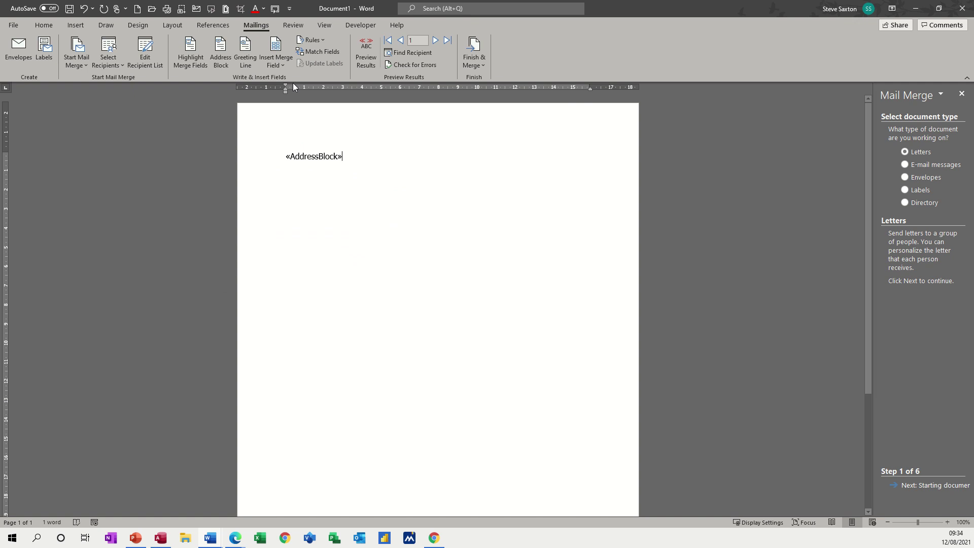
{"action": "left_click", "coordinate": [287, 68]}
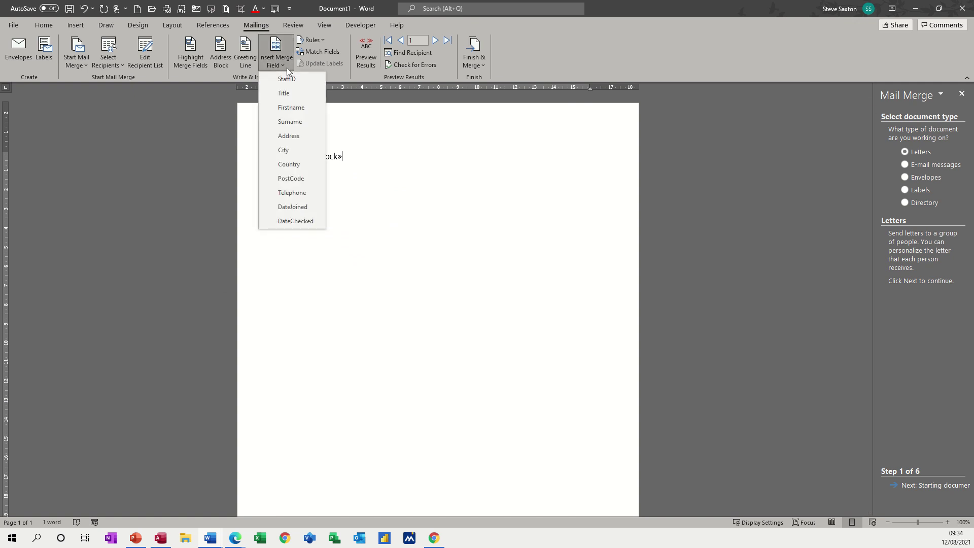
{"action": "left_click", "coordinate": [287, 68]}
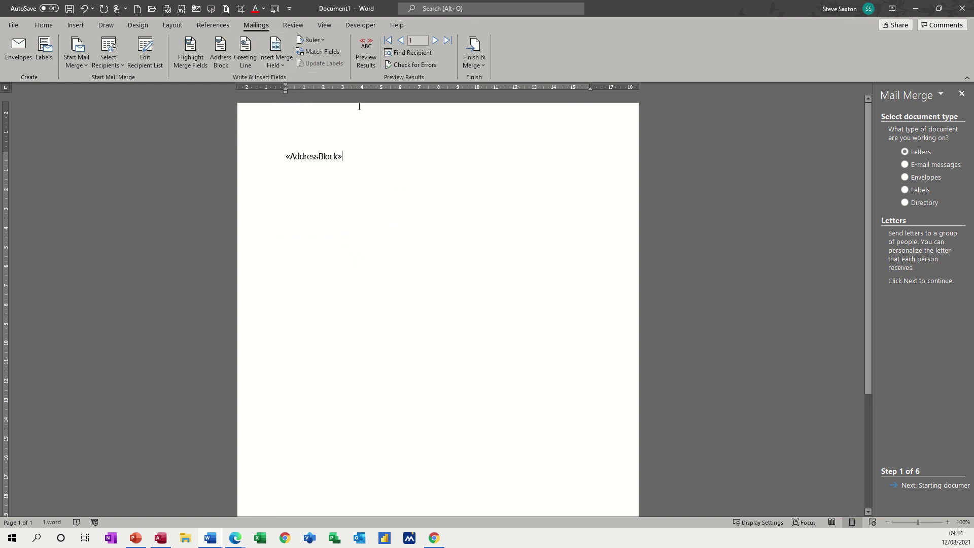
- Preview the results and step through to the fourth Leeds recipient
{"action": "left_click", "coordinate": [365, 53]}
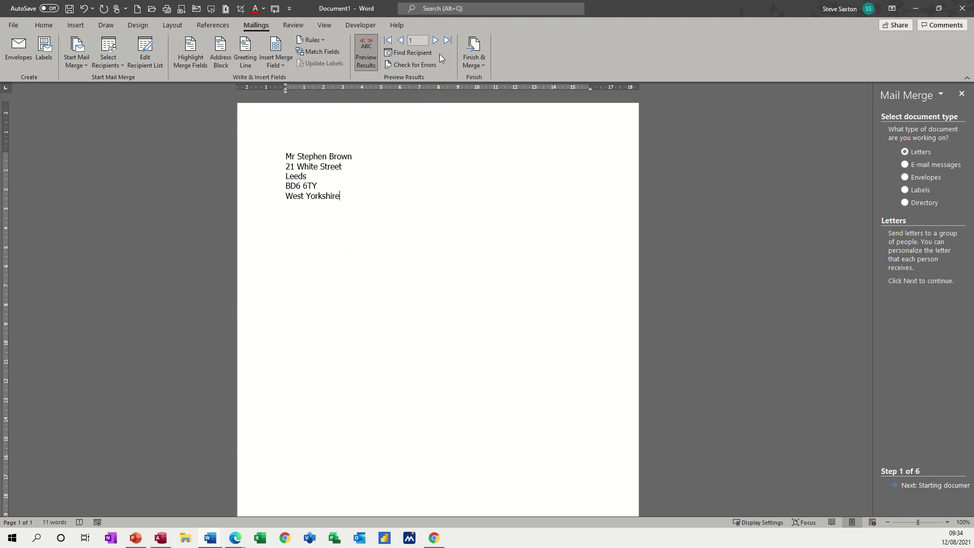
{"action": "left_click", "coordinate": [435, 41]}
{"action": "left_click", "coordinate": [435, 41]}
{"action": "left_click", "coordinate": [435, 40]}
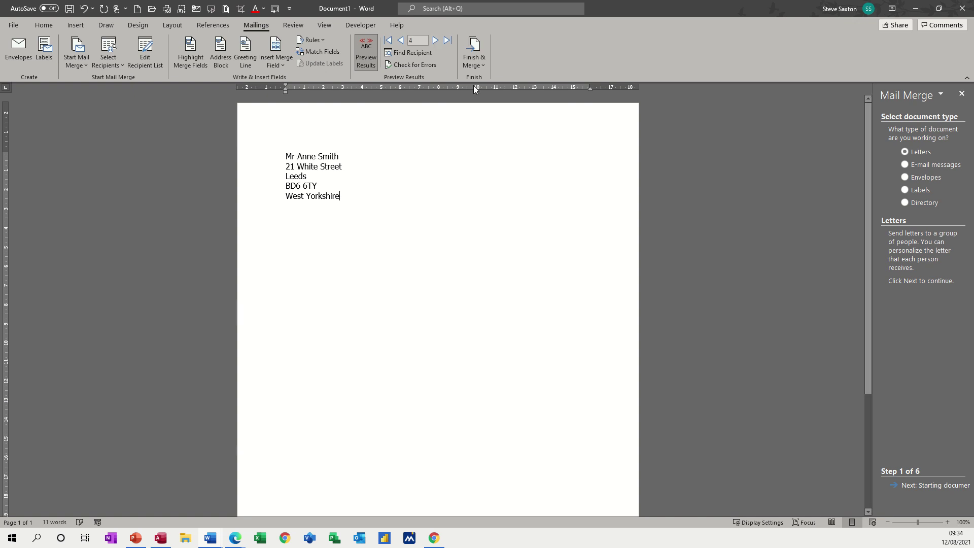
- Merge all records into a new document of individual letters
{"action": "left_click", "coordinate": [474, 59]}
{"action": "left_click", "coordinate": [489, 78]}
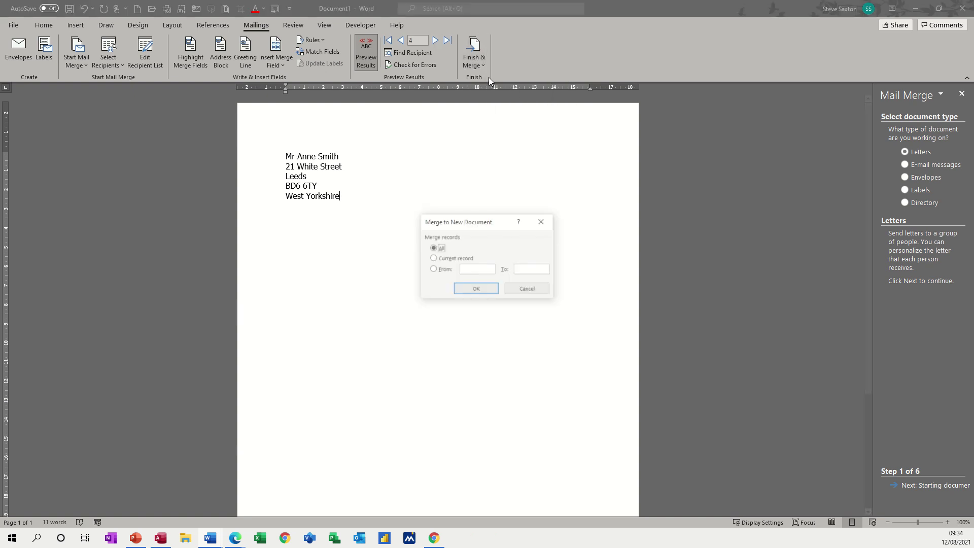
{"action": "left_click", "coordinate": [465, 294]}
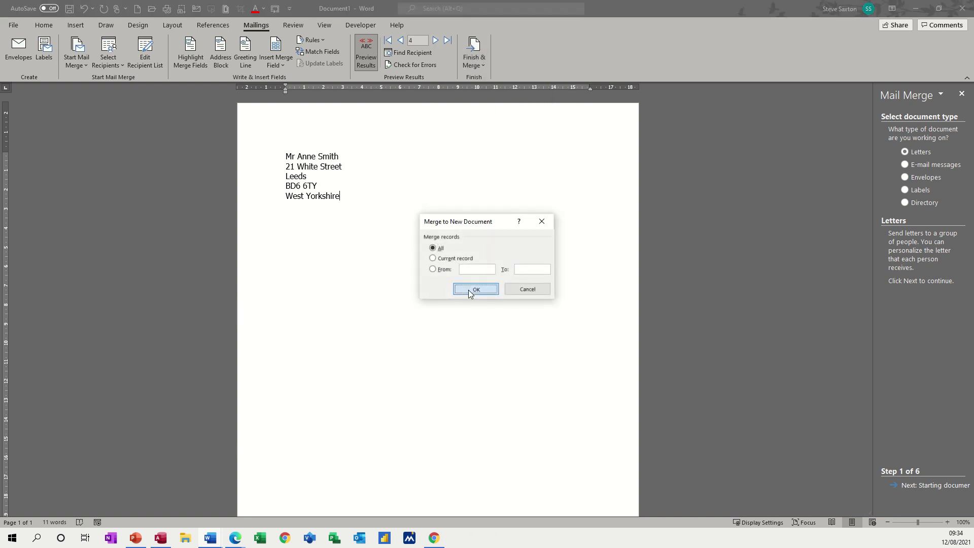
{"action": "scroll", "coordinate": [408, 284], "scroll_direction": "down", "scroll_amount": 5}
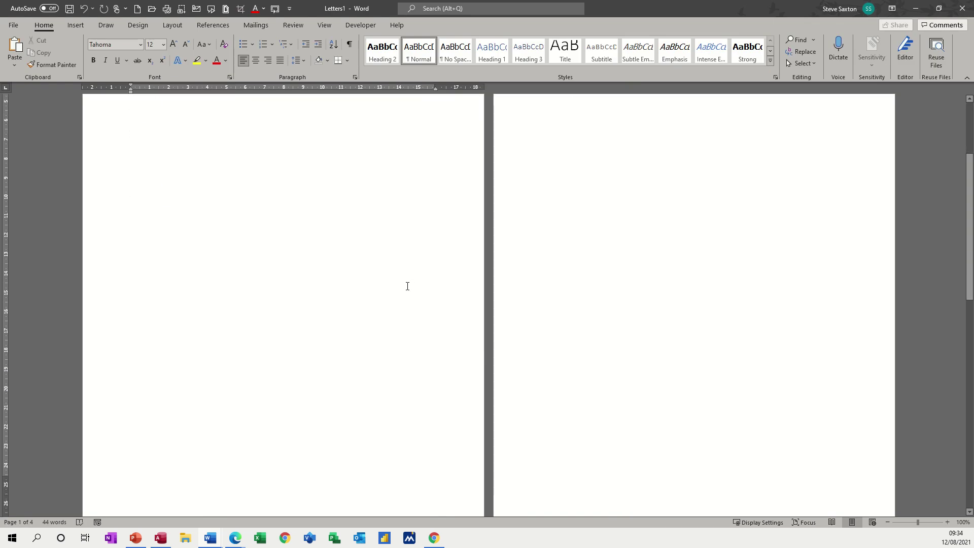
{"action": "scroll", "coordinate": [407, 286], "scroll_direction": "down", "scroll_amount": 3}
{"action": "scroll", "coordinate": [407, 286], "scroll_direction": "down", "scroll_amount": 3}
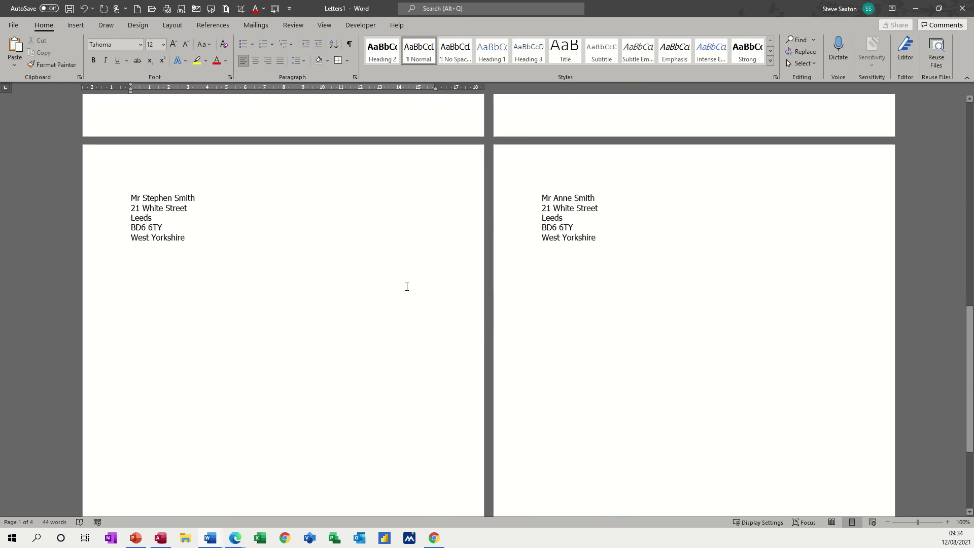
{"action": "scroll", "coordinate": [407, 284], "scroll_direction": "up", "scroll_amount": 3}
{"action": "scroll", "coordinate": [406, 274], "scroll_direction": "down", "scroll_amount": 5}
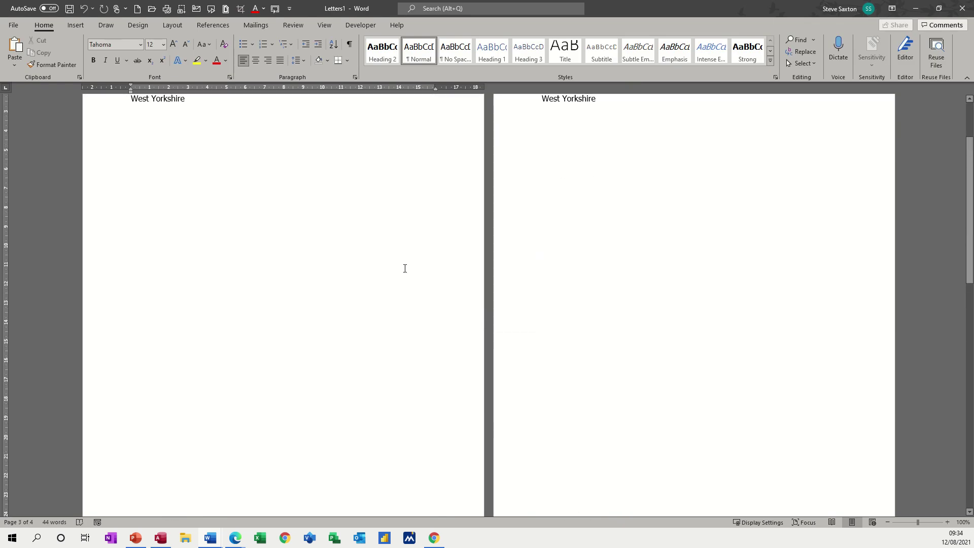